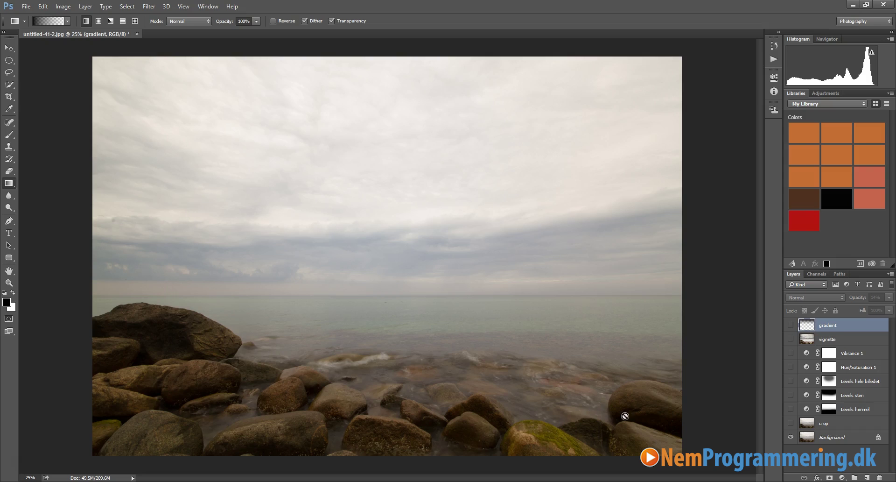
Preview the finished edit with all layers visible, then revert to the Background-only photo.
left_click(791, 436, "alt")
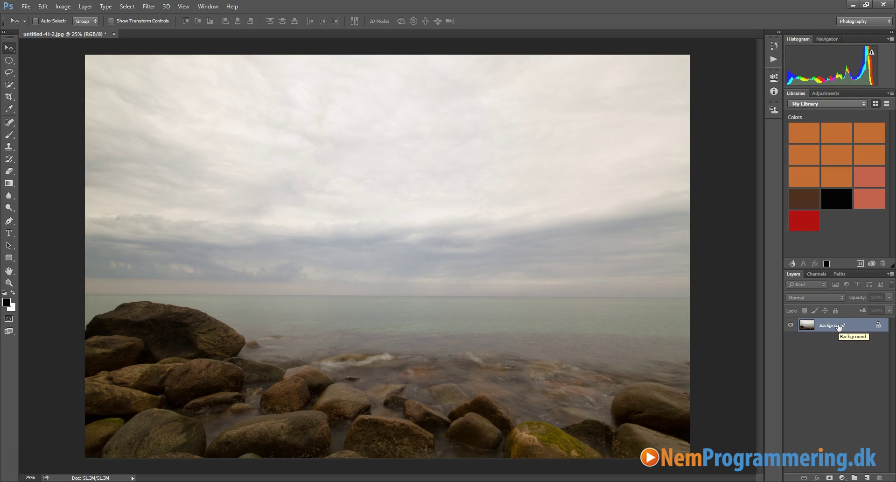
Duplicate Background to Layer 1, level the horizon, and crop the image's left edge slightly.
key("ctrl+j")
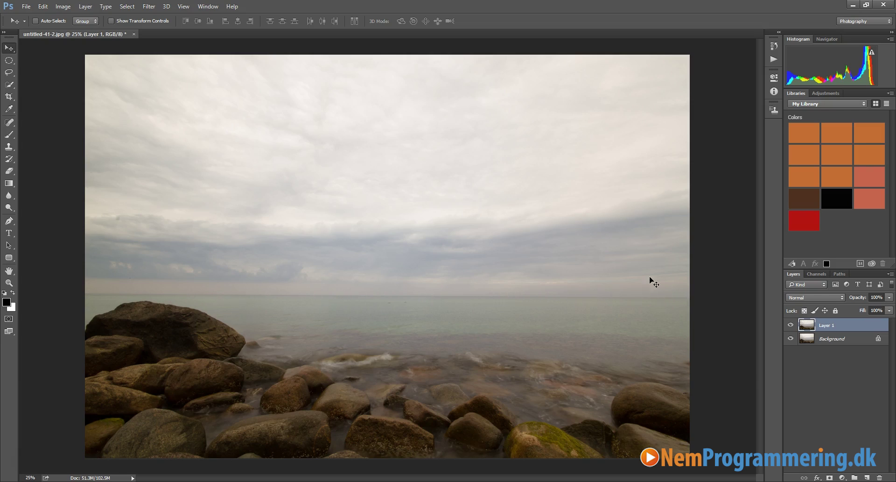
left_click(9, 98)
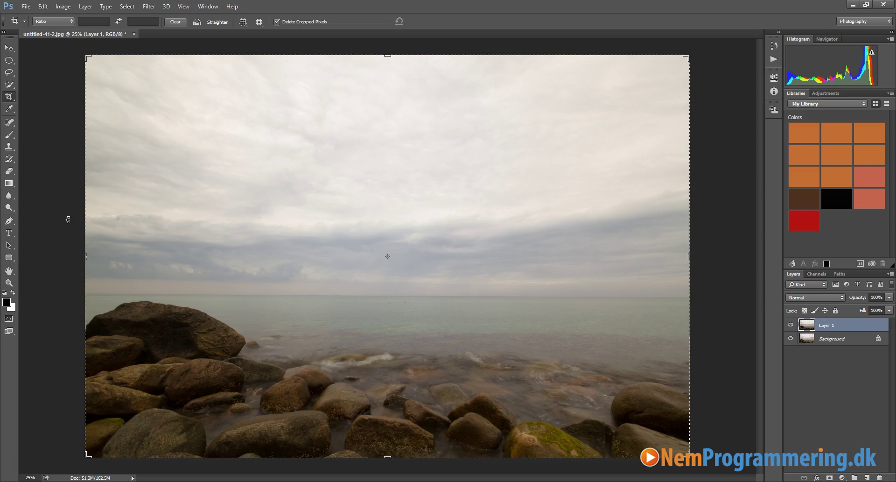
left_click(195, 22)
left_click_drag(94, 292, 670, 299)
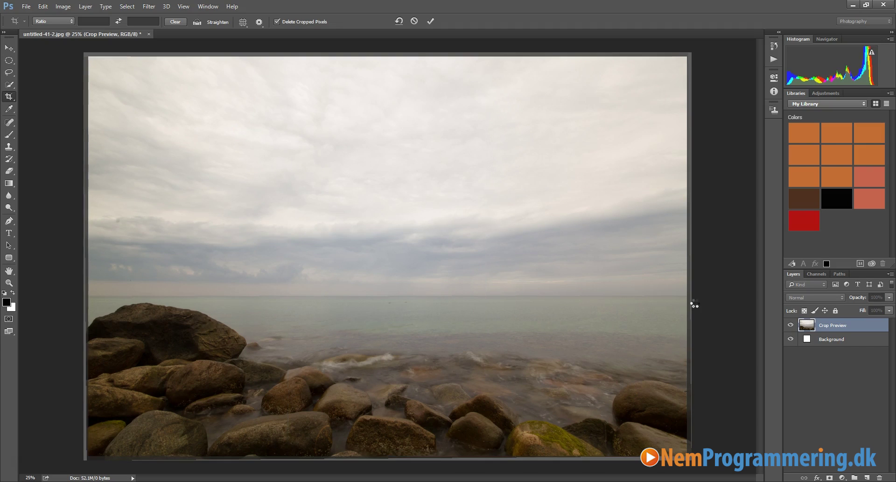
key("Return")
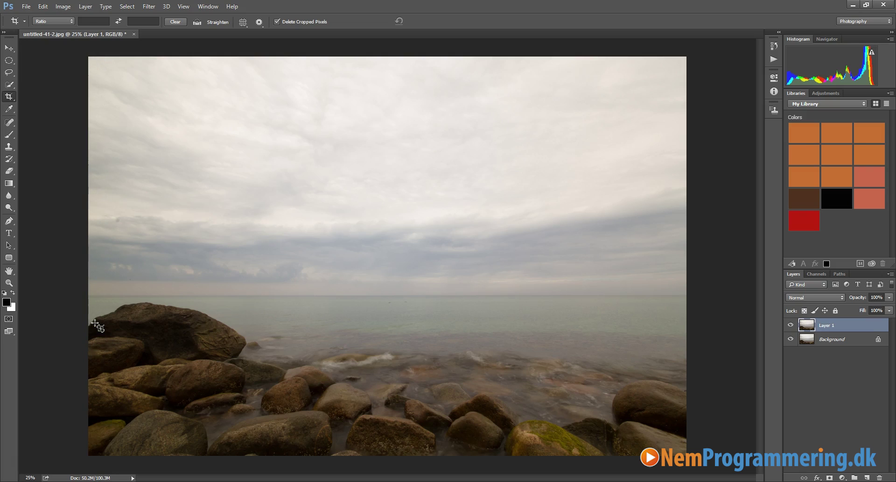
left_click_drag(96, 57, 701, 466)
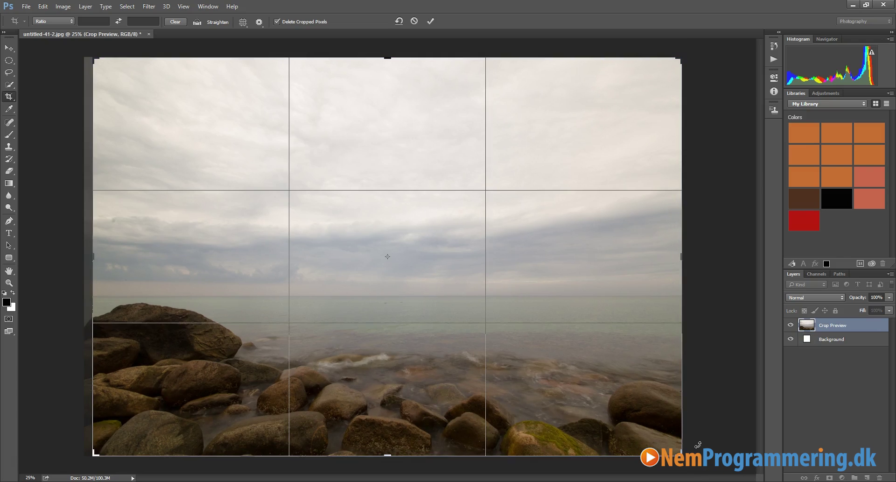
key("Return")
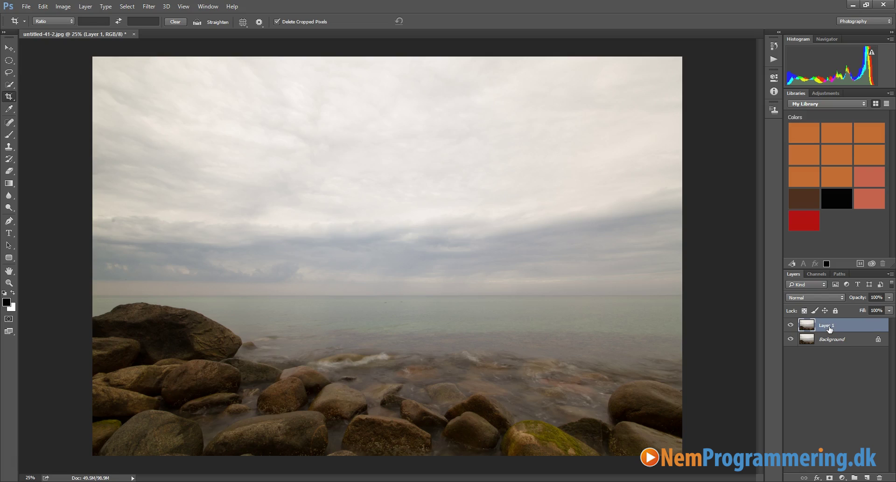
Rename Layer 1 to 'crop' and select it.
double_click(829, 327)
type("cro")
left_click(834, 368)
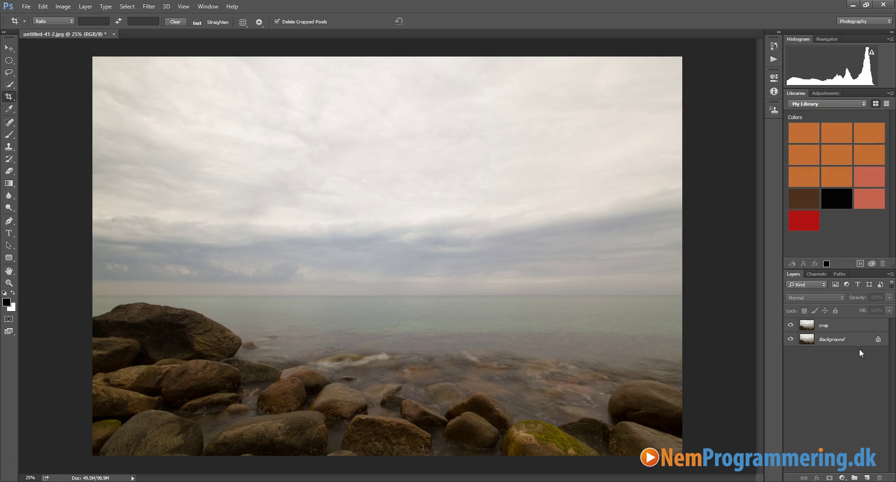
left_click(858, 325)
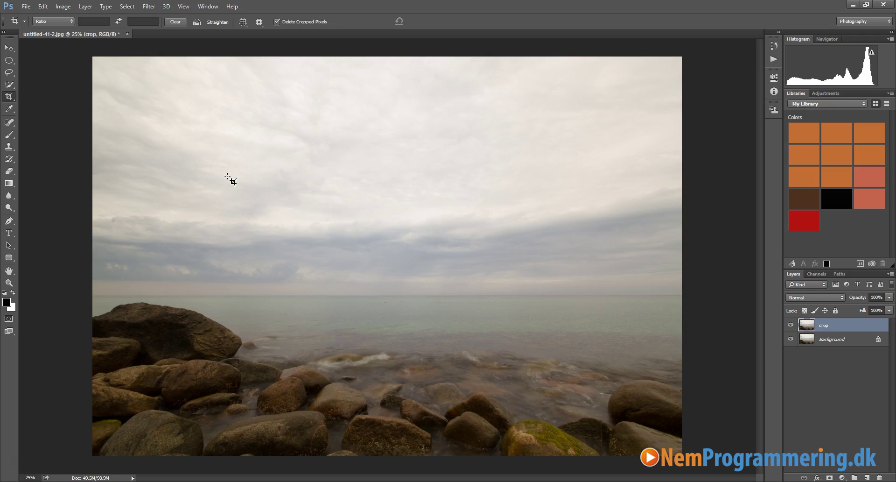
left_click(843, 477)
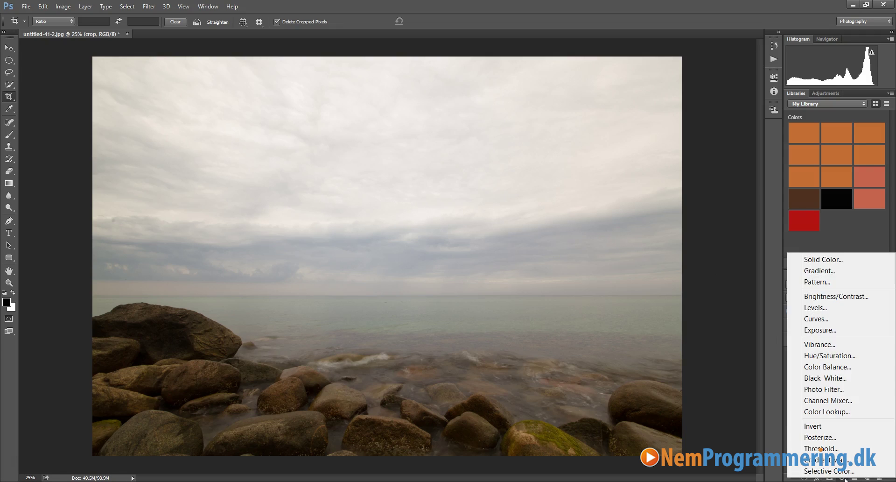
Add a Levels layer with input levels 16, 0.43, 255, toggling it to compare.
left_click(830, 312)
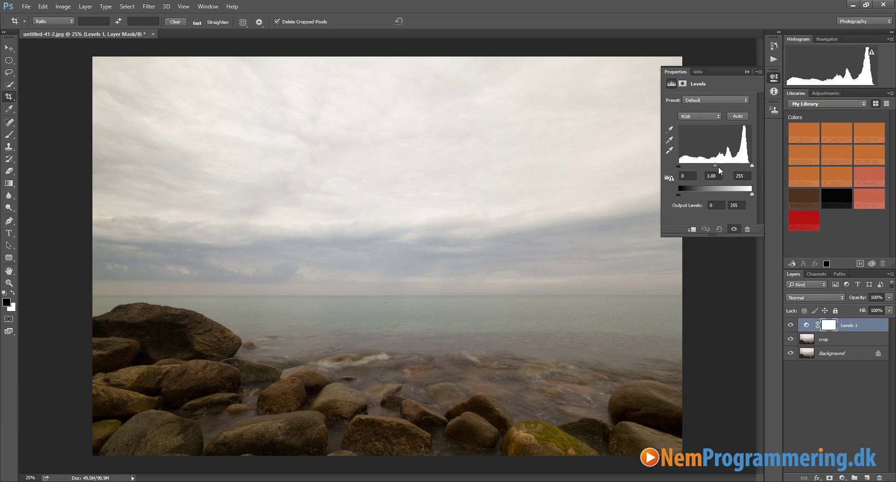
left_click_drag(678, 166, 688, 166)
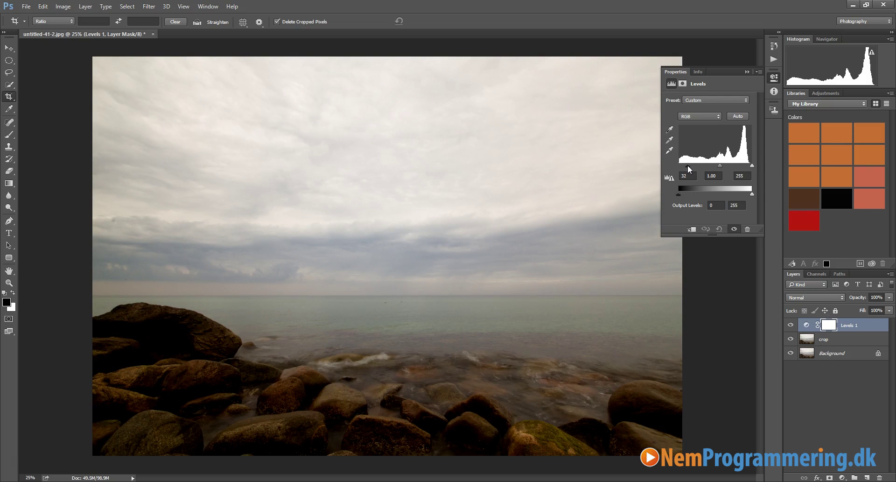
left_click_drag(688, 166, 686, 165)
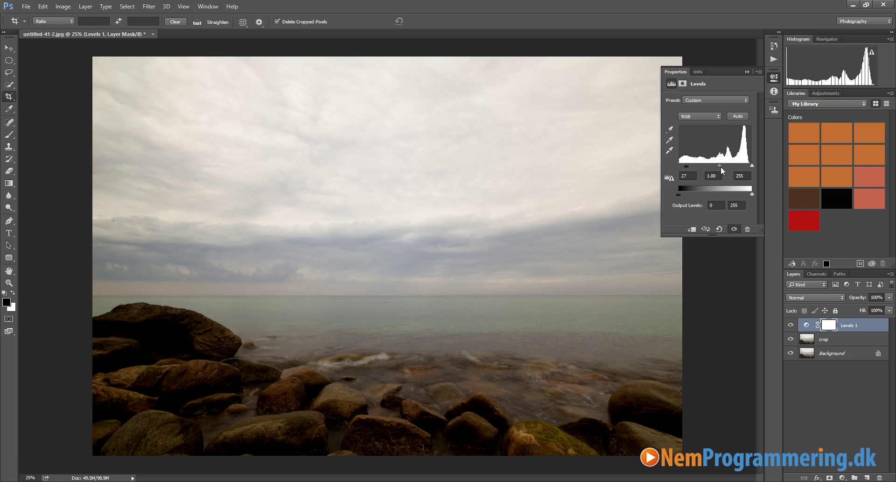
left_click_drag(721, 168, 735, 164)
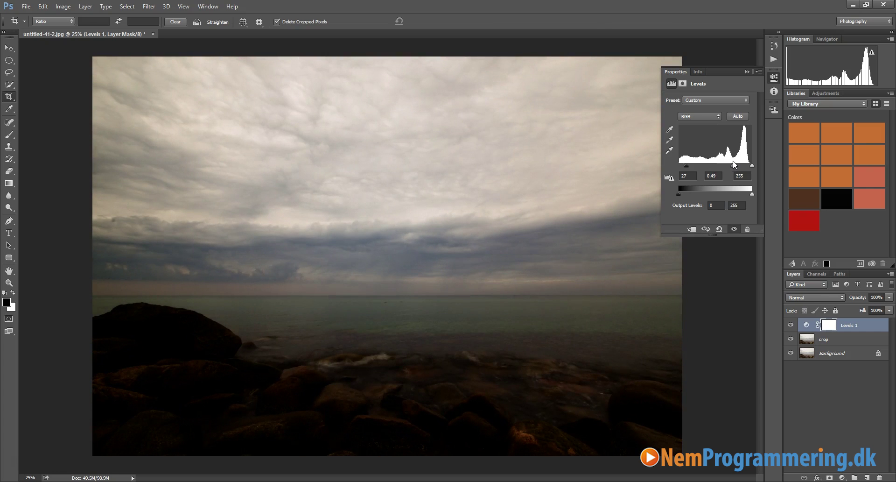
left_click_drag(736, 164, 734, 165)
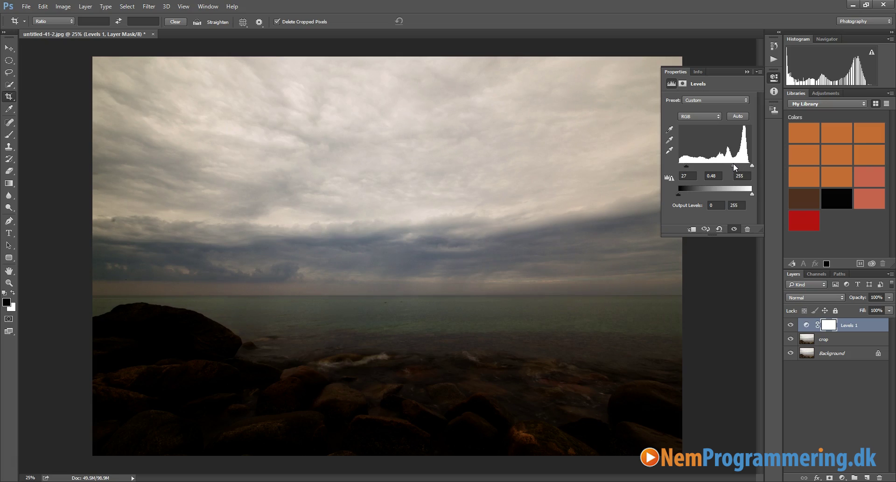
left_click_drag(733, 164, 736, 167)
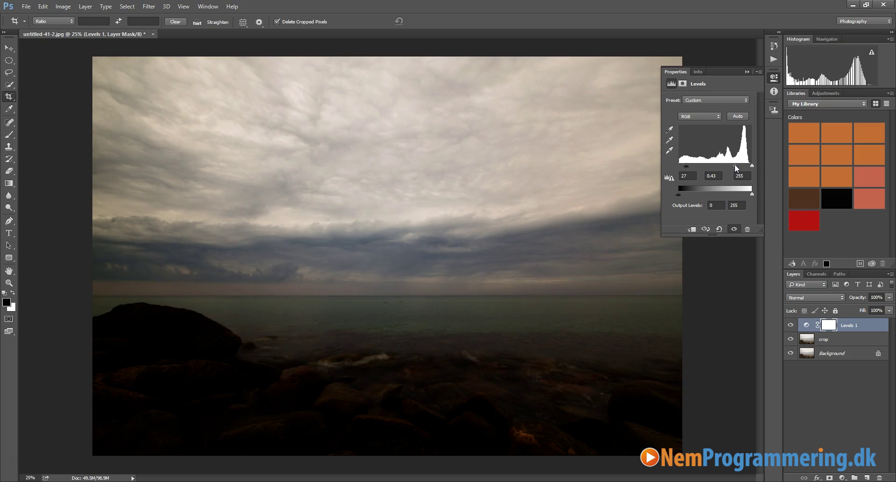
left_click_drag(751, 165, 745, 165)
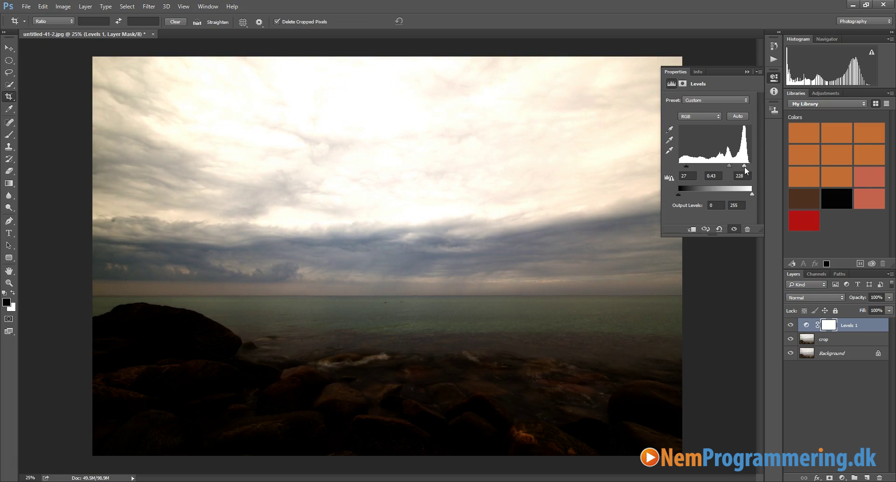
left_click_drag(744, 166, 752, 165)
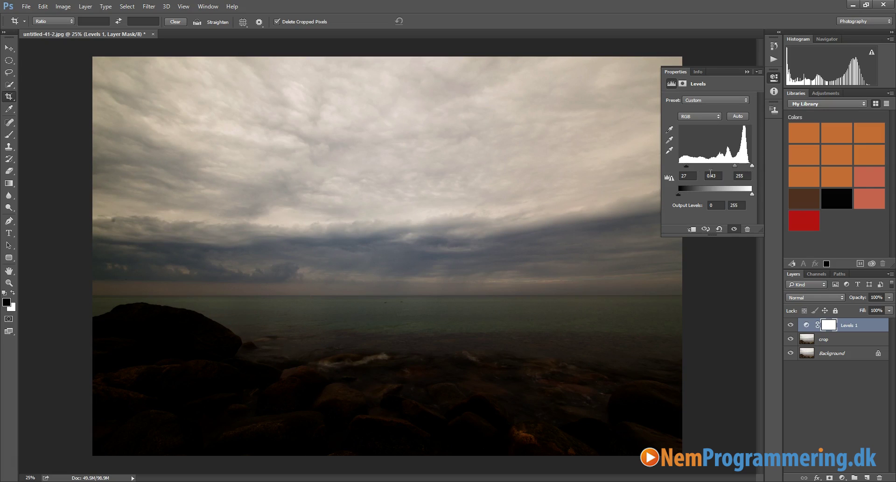
left_click_drag(686, 167, 692, 165)
left_click_drag(689, 167, 682, 169)
left_click(790, 326)
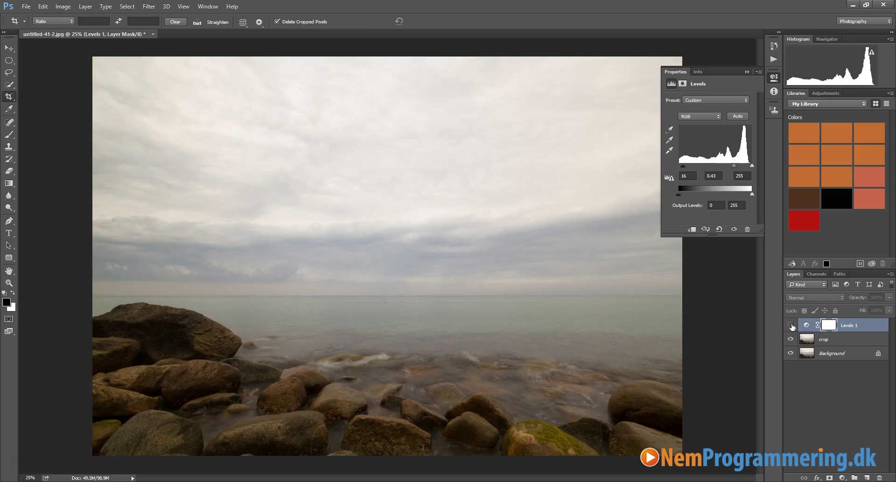
left_click(791, 326)
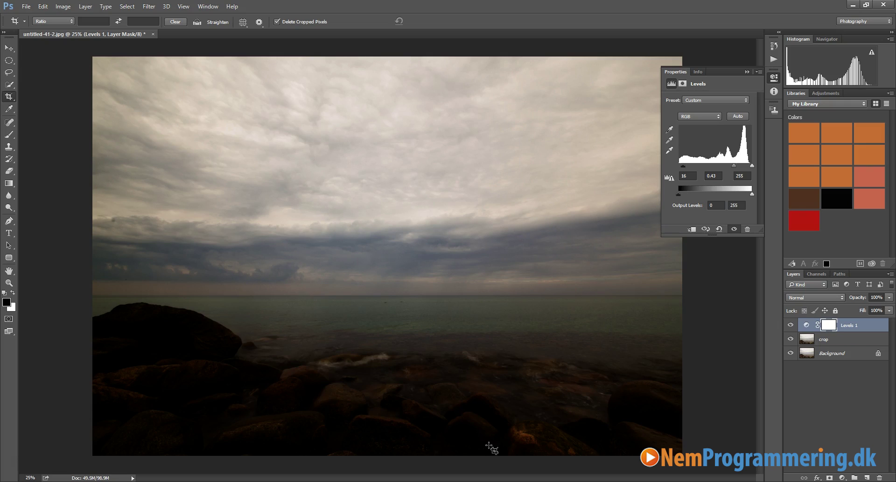
Fill the Levels 1 mask with a bottom-to-top black-to-white gradient, confining darkening to the sky.
left_click(9, 186)
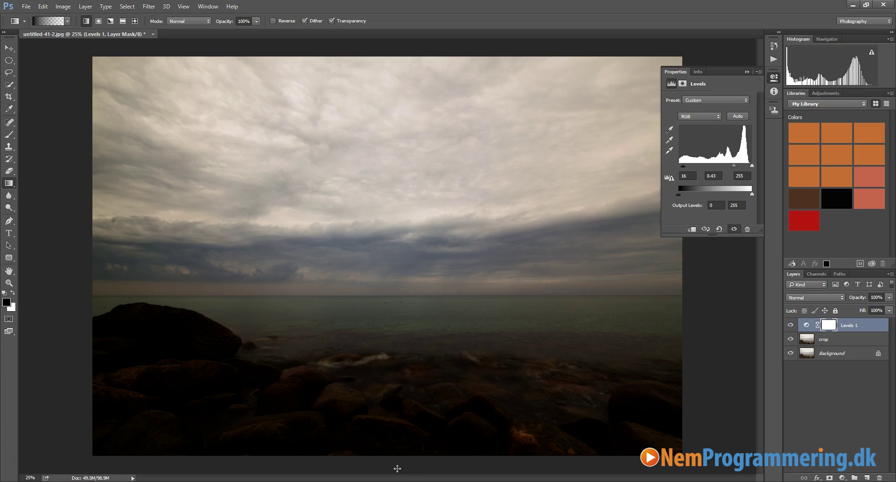
mouse_move(389, 465)
left_mouse_down()
mouse_move(390, 213)
mouse_move(387, 233)
left_mouse_up()
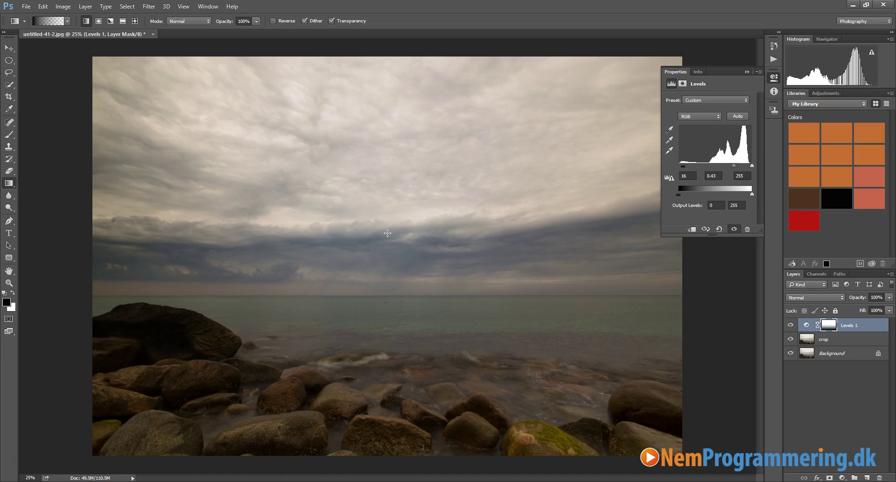
left_click_drag(383, 462, 381, 178)
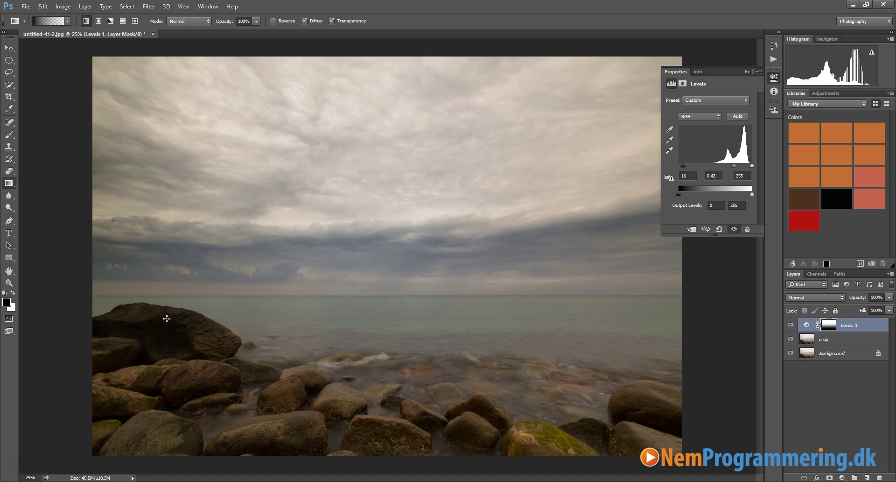
Paint the water and left rocks out of the Levels 1 mask with a 1163 px, 0%-hardness brush.
left_click(9, 134)
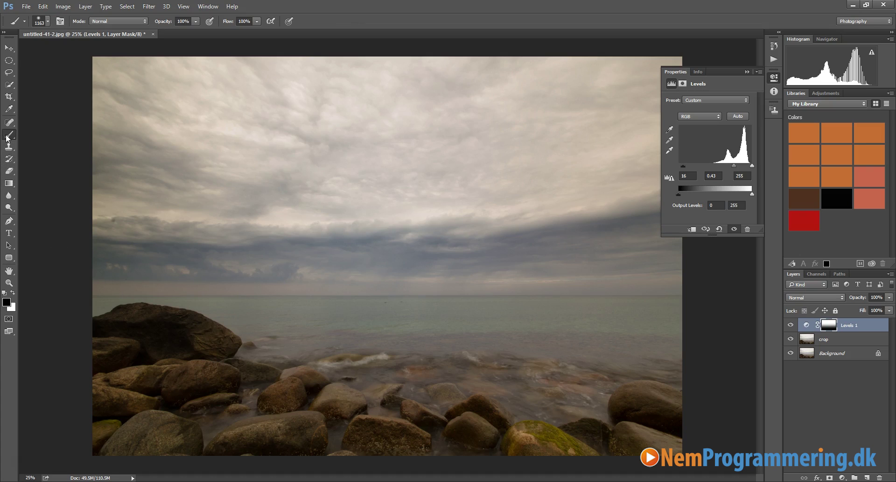
right_click(186, 366)
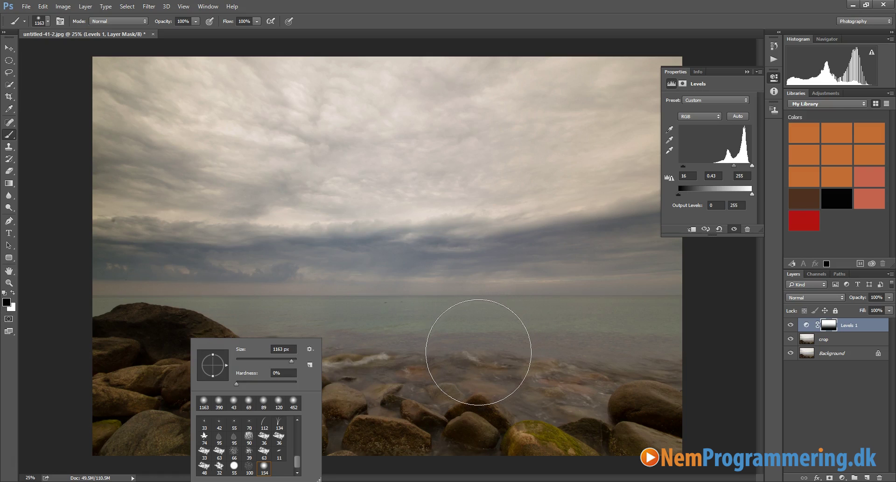
left_click(503, 401)
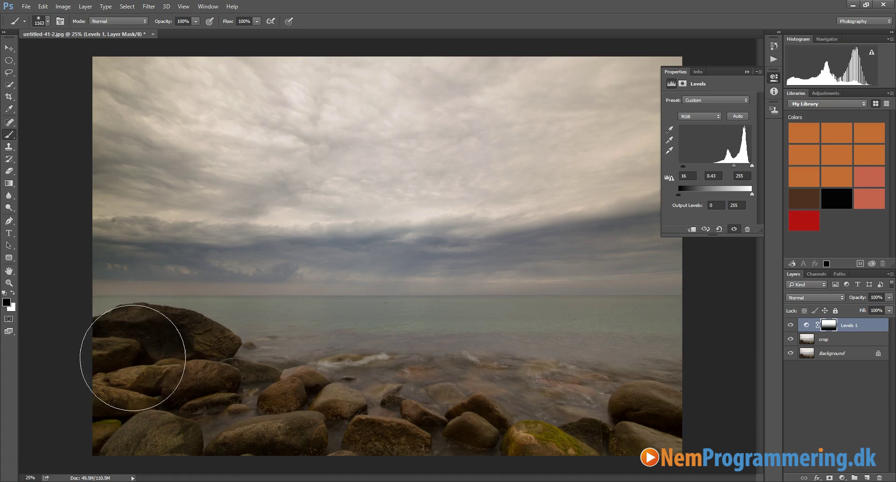
mouse_move(241, 363)
left_mouse_down()
mouse_move(455, 366)
mouse_move(676, 351)
left_mouse_up()
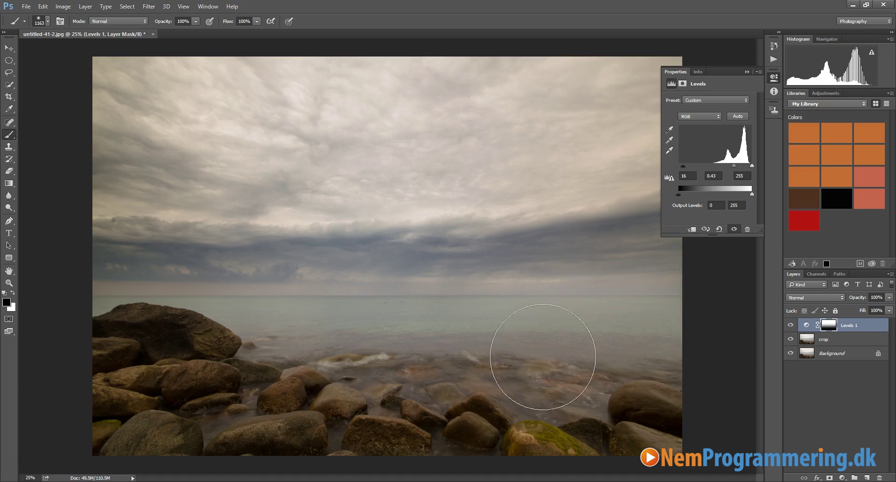
mouse_move(208, 357)
left_mouse_down()
mouse_move(136, 359)
mouse_move(223, 364)
left_mouse_up()
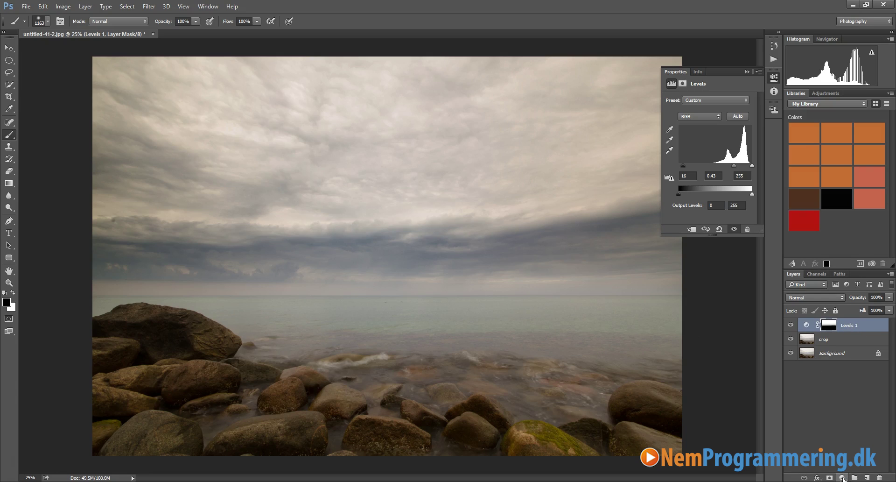
Add a Levels 2 layer with input levels 8, 1.08 and 199.
left_click(843, 477)
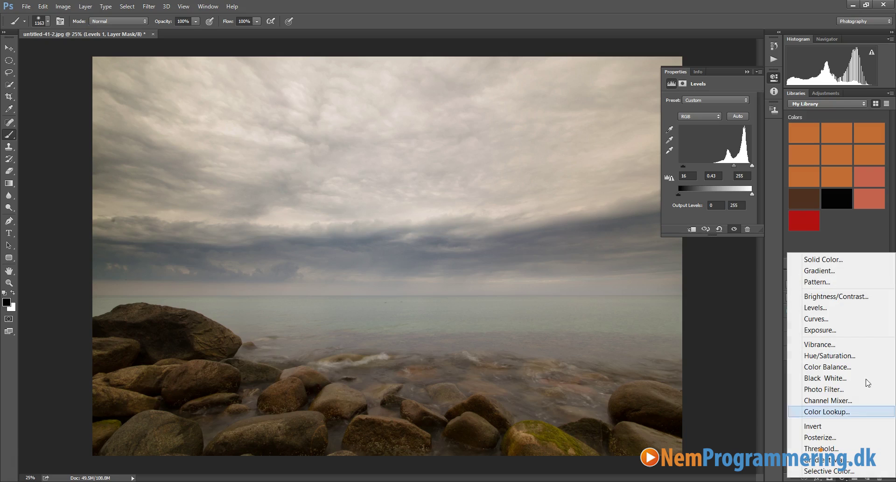
left_click(846, 311)
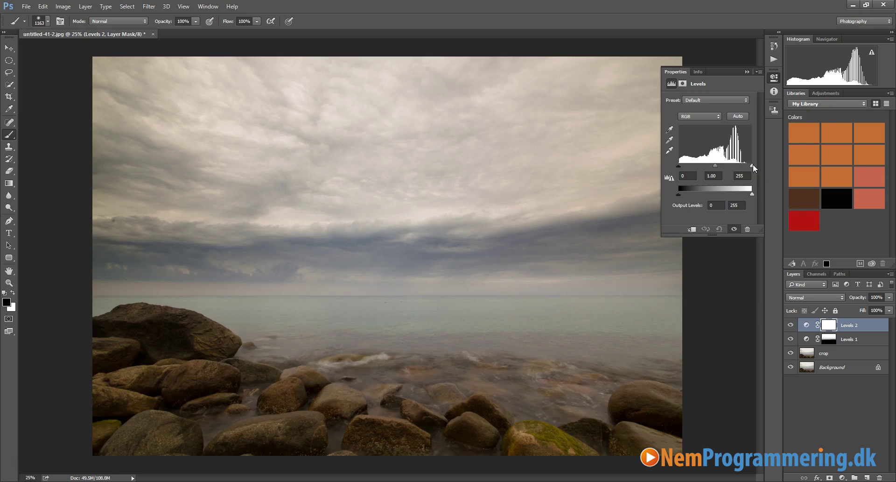
left_click_drag(751, 165, 733, 165)
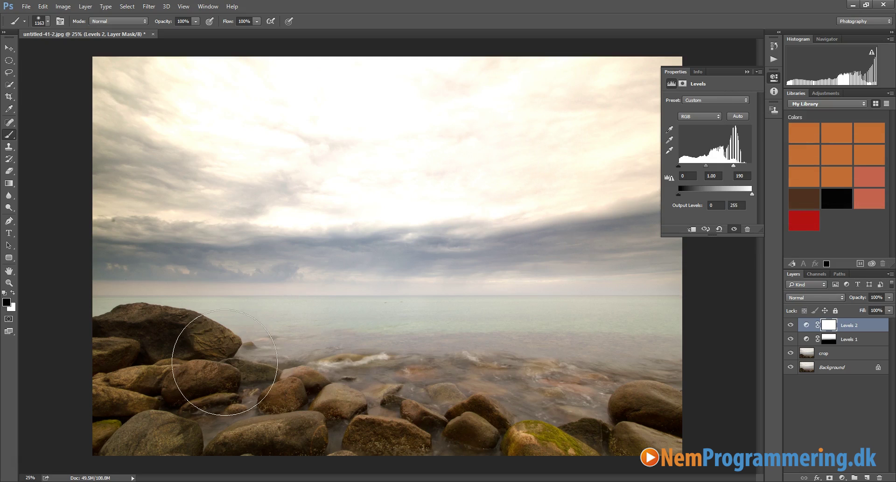
left_click_drag(734, 166, 705, 167)
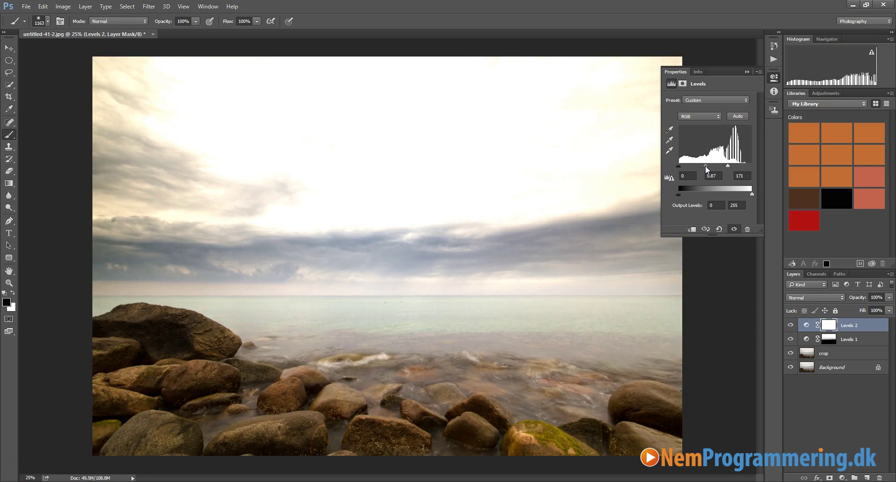
left_click_drag(707, 164, 701, 164)
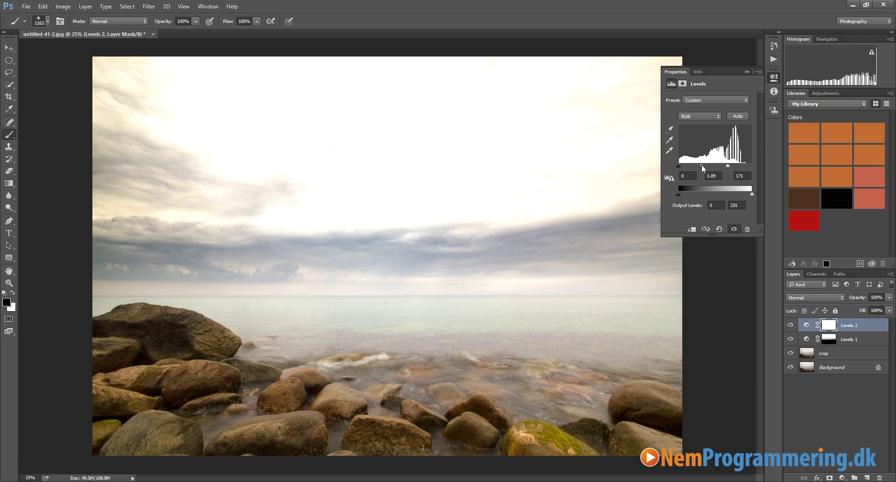
left_click_drag(679, 166, 680, 166)
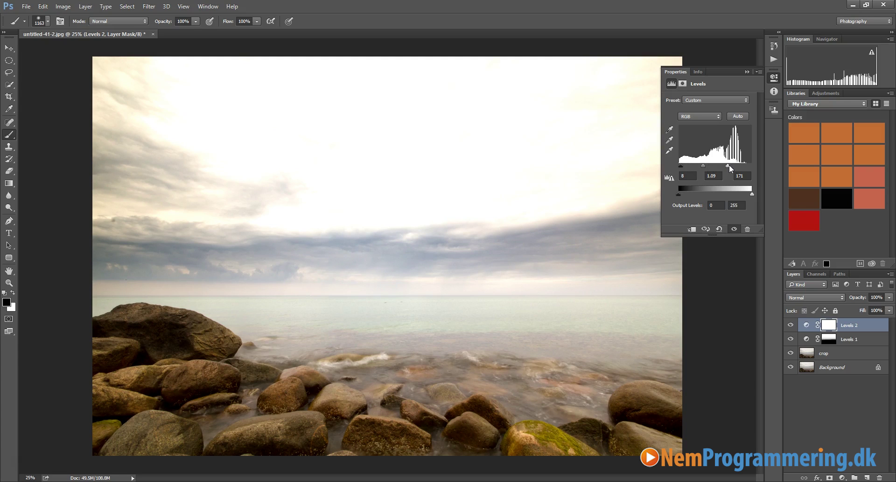
left_click_drag(728, 166, 717, 165)
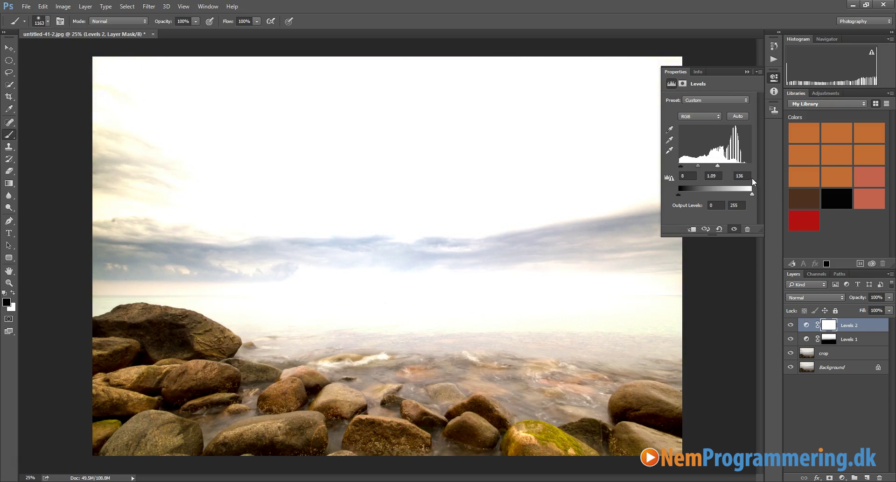
mouse_move(724, 166)
left_mouse_down()
mouse_move(743, 164)
mouse_move(703, 166)
mouse_move(709, 166)
left_mouse_up()
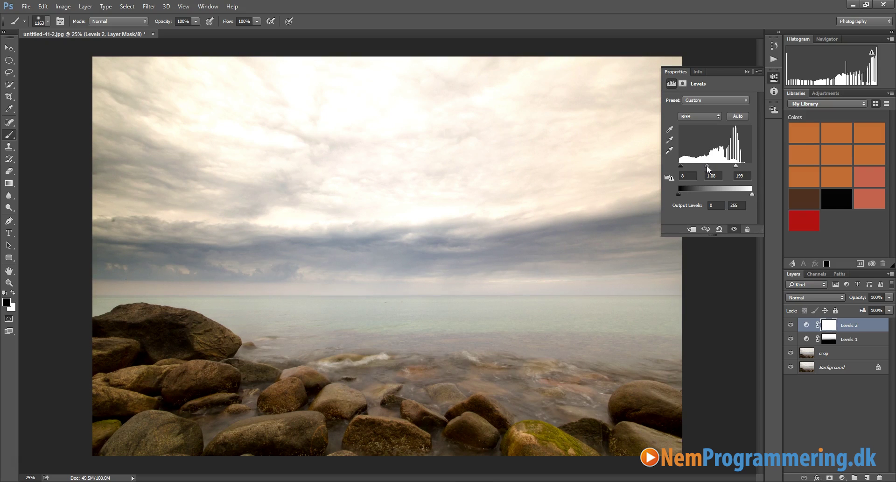
Brighten Levels 2 midtones to about 1.43 (black 13, white 190), toggling it to compare.
left_click_drag(706, 165, 682, 165)
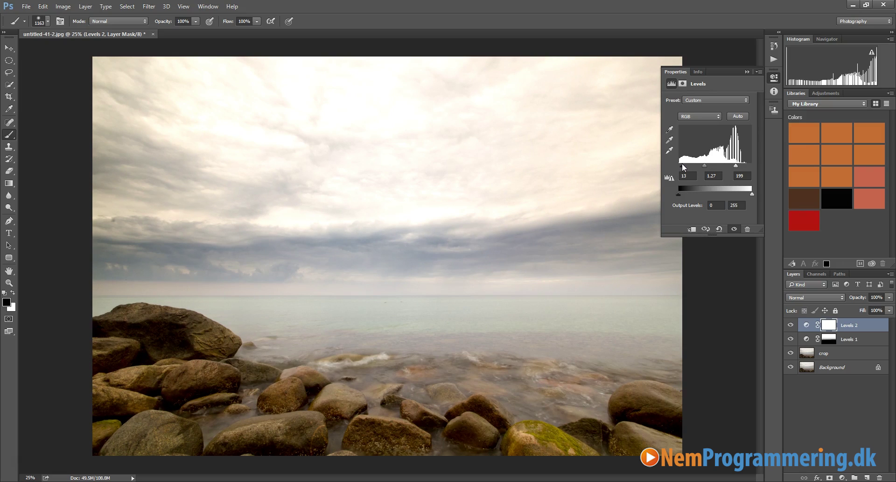
left_click(790, 325)
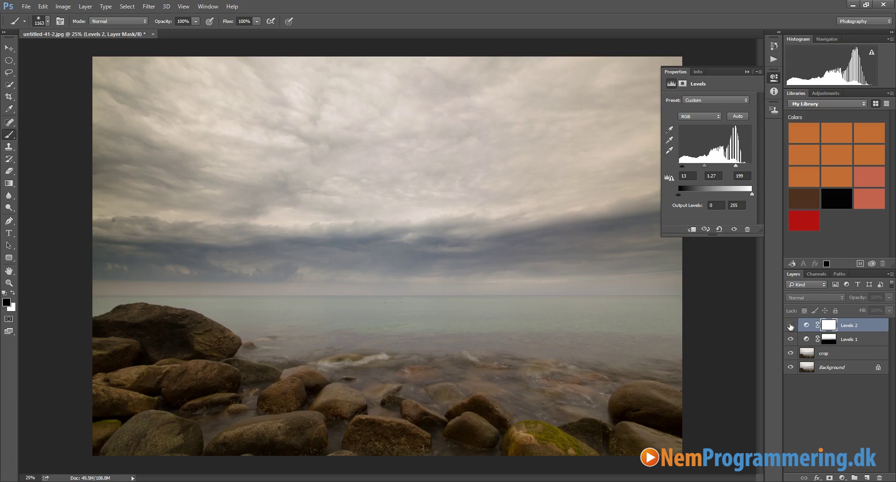
left_click(791, 324)
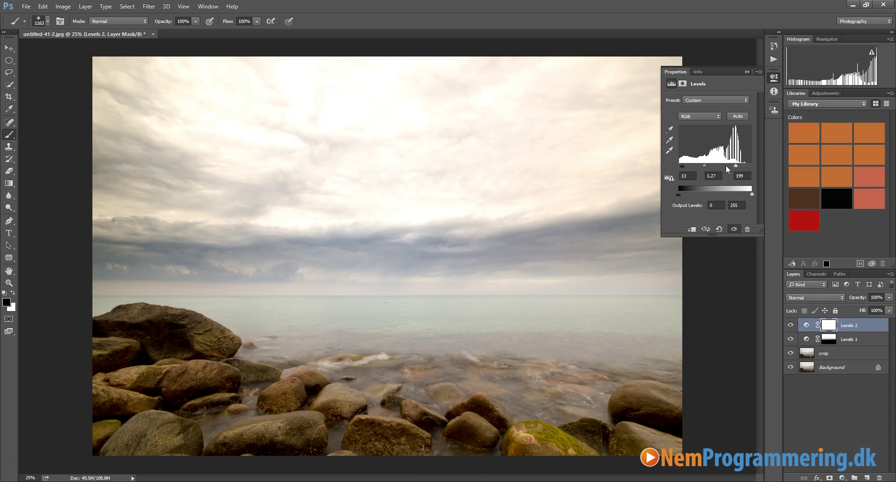
left_click_drag(703, 166, 702, 166)
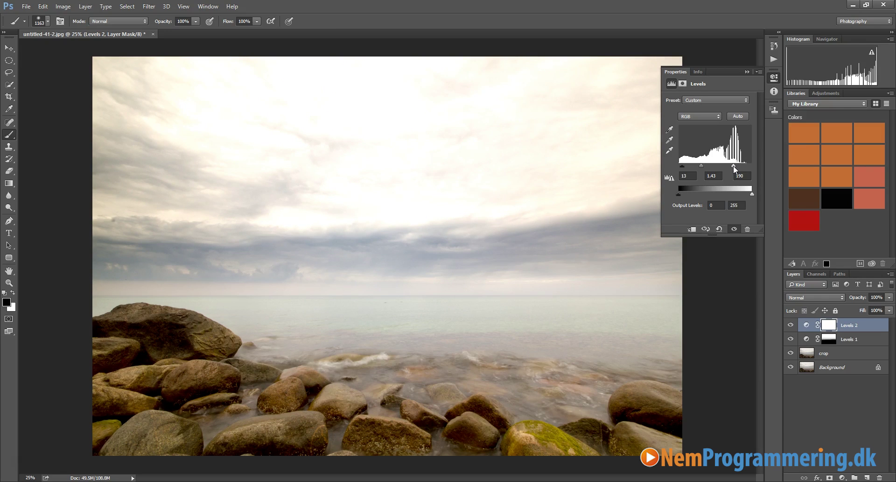
Draw a top-to-bottom gradient on the Levels 2 mask so the sky stays darker.
left_click(834, 328)
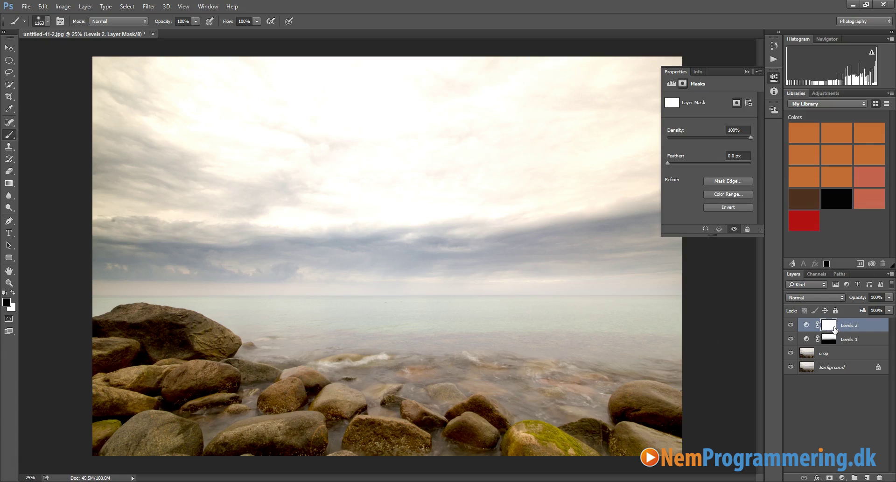
left_click(8, 185)
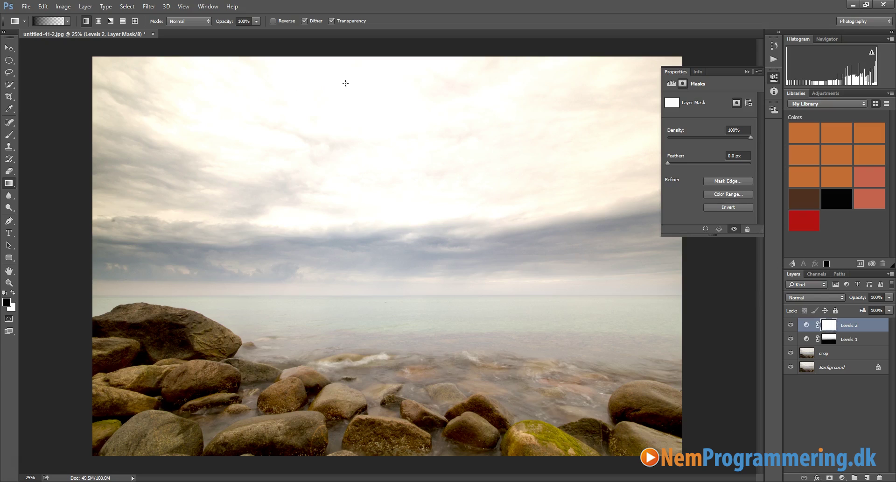
left_click_drag(407, 48, 410, 328)
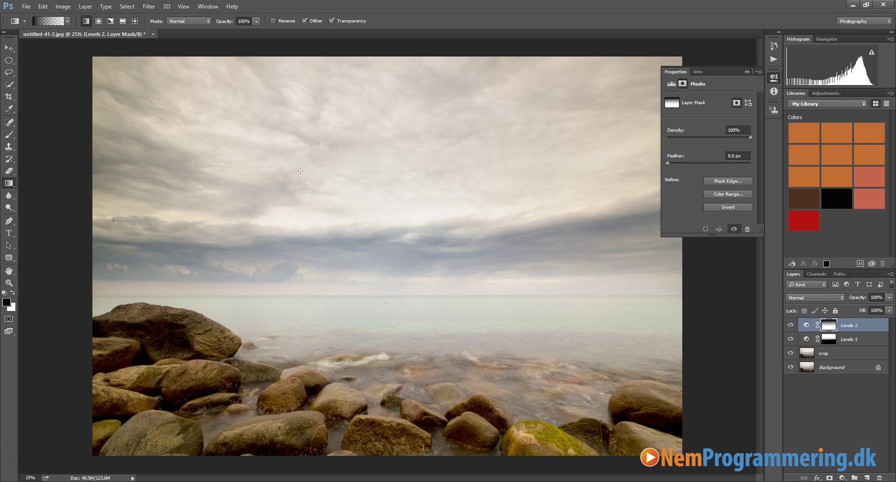
Paint black across the top of the Levels 2 mask with a soft brush of about 2558 px.
left_click(9, 137)
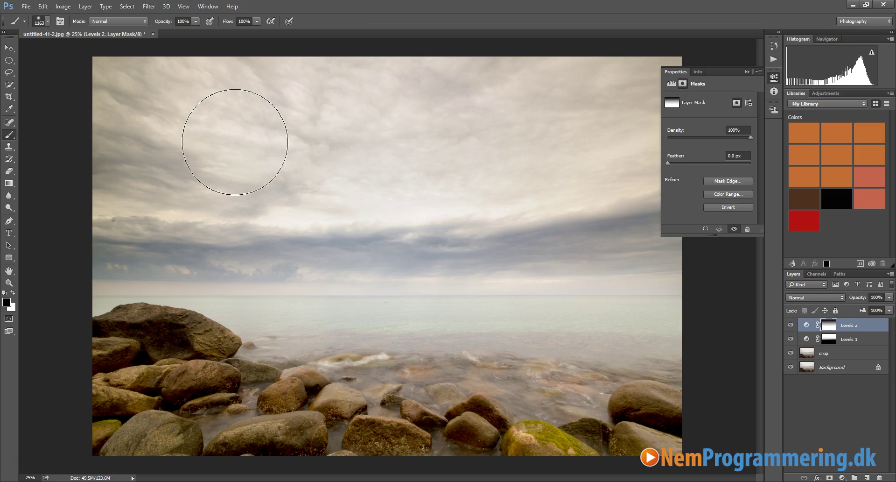
right_click(237, 143)
left_click_drag(340, 163, 341, 163)
key("Return")
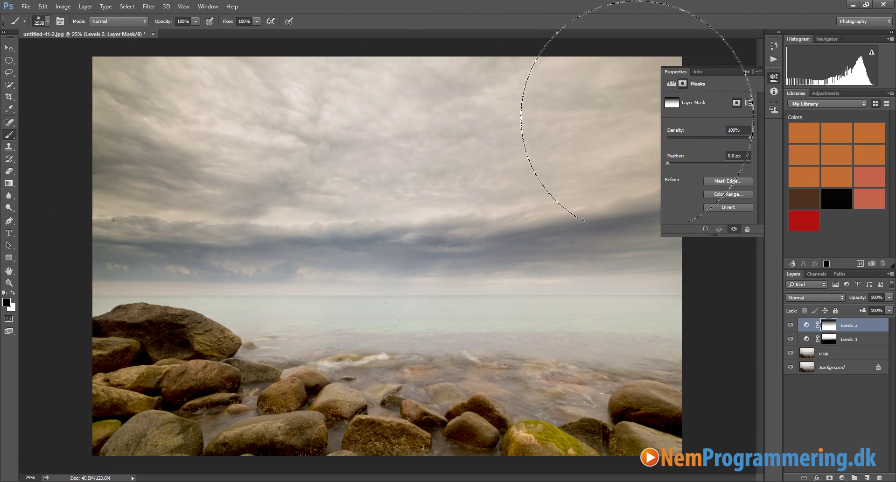
left_click_drag(641, 116, 616, 132)
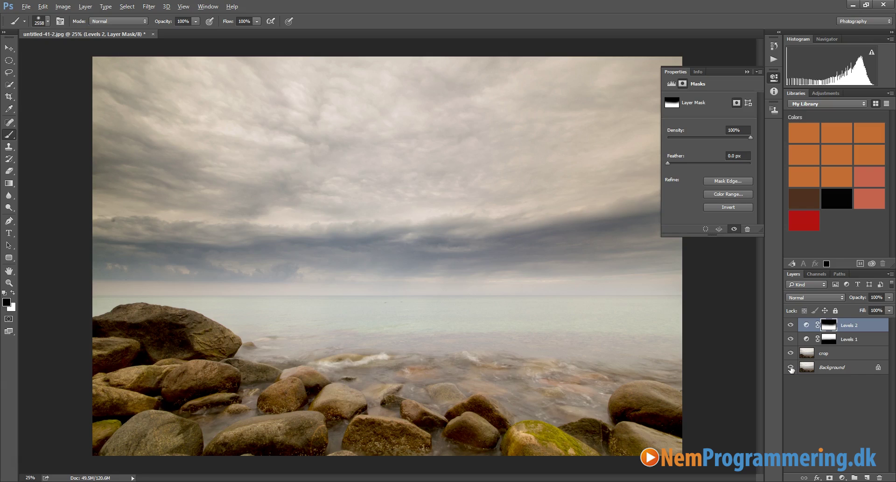
left_click(791, 368, "alt")
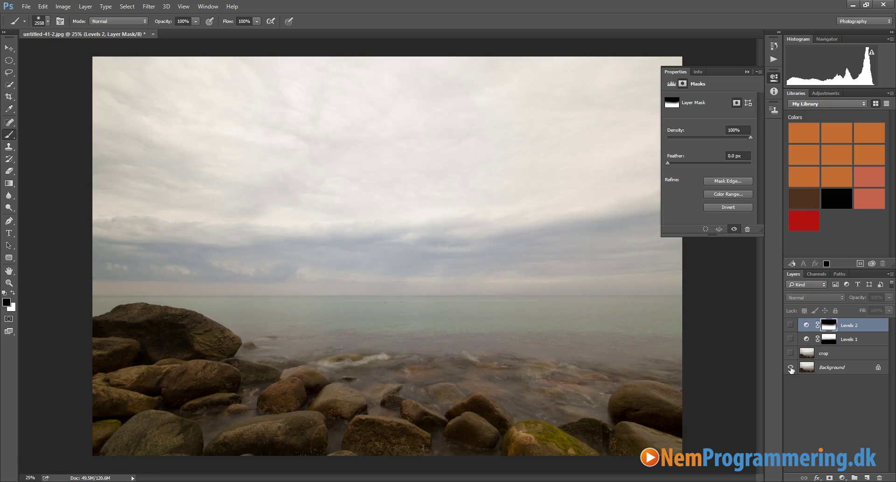
left_click(790, 368, "alt")
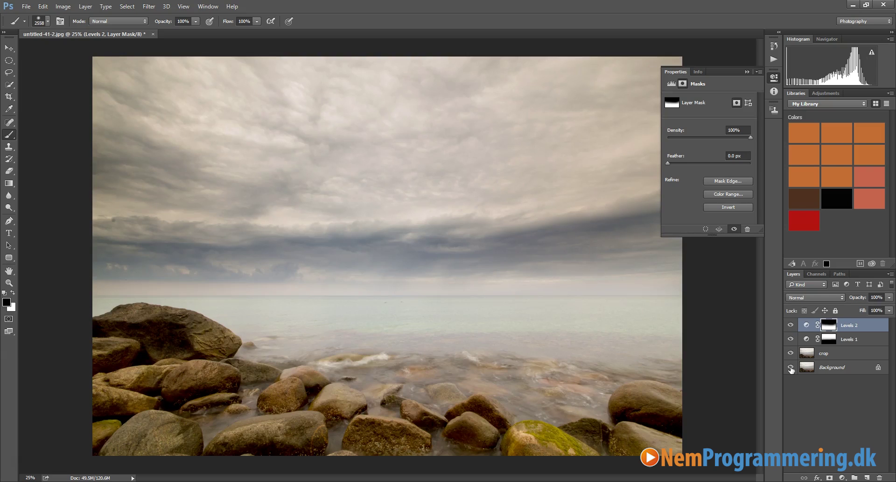
left_click(790, 325)
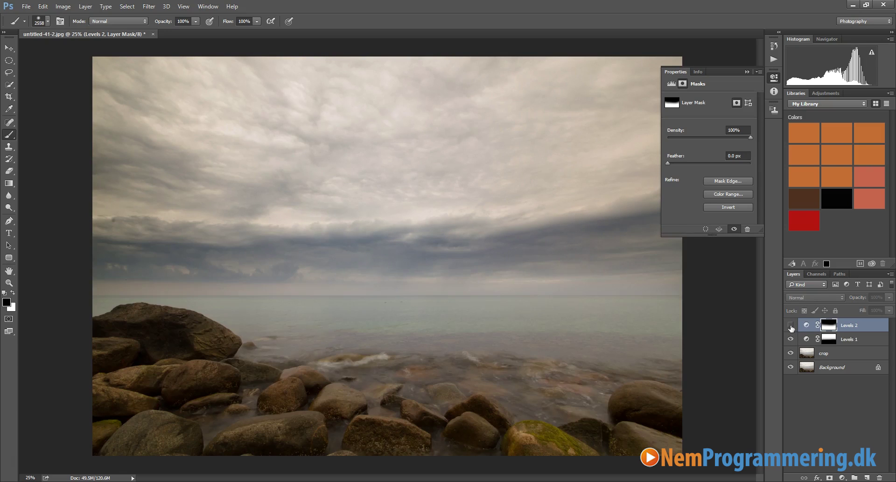
left_click(791, 325)
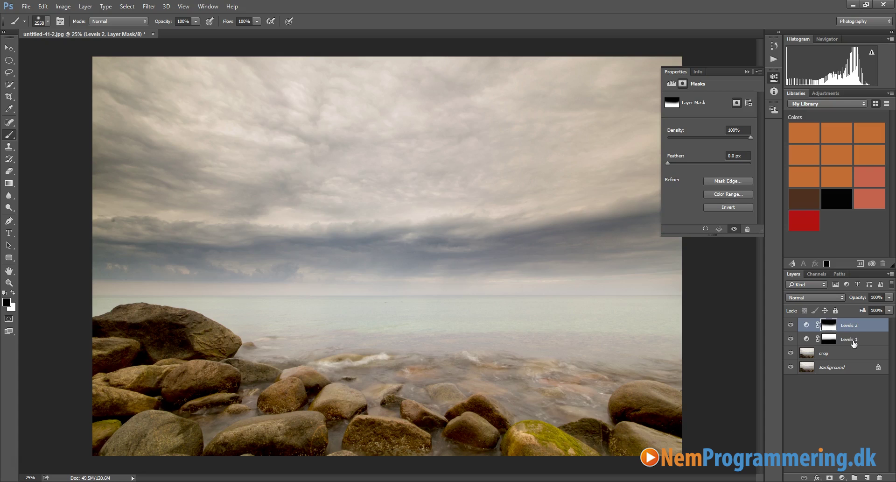
Rename the first Levels layer to 'Levels himmel'.
left_click(854, 343)
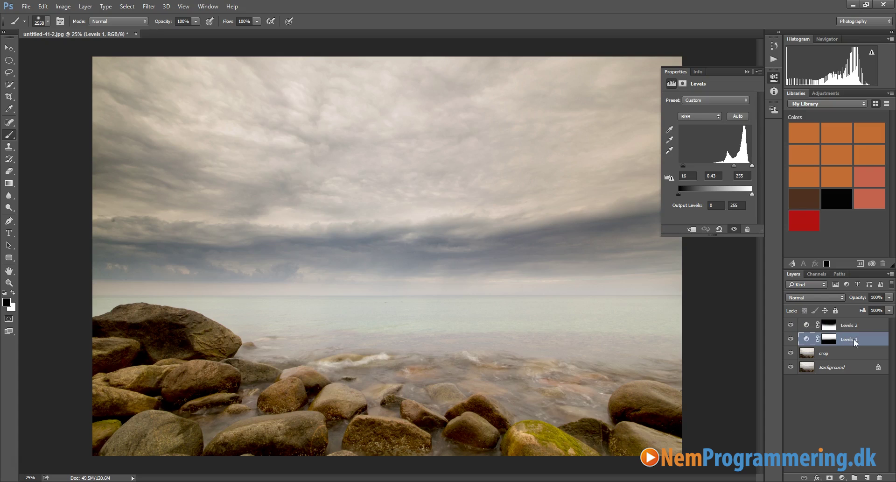
double_click(853, 338)
left_click(862, 339)
type("imme")
Rename the second Levels layer to 'Levels sten' and reselect it.
double_click(862, 325)
key("BackSpace")
type("ste")
left_click(847, 396)
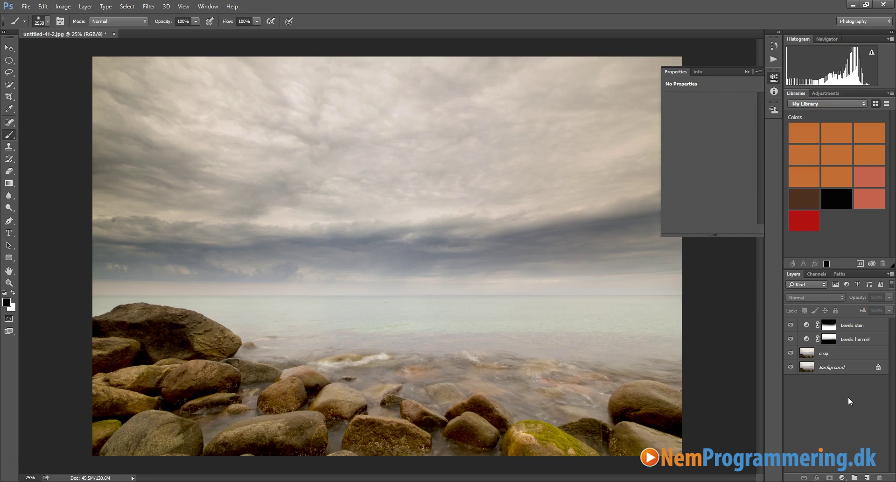
left_click(858, 324)
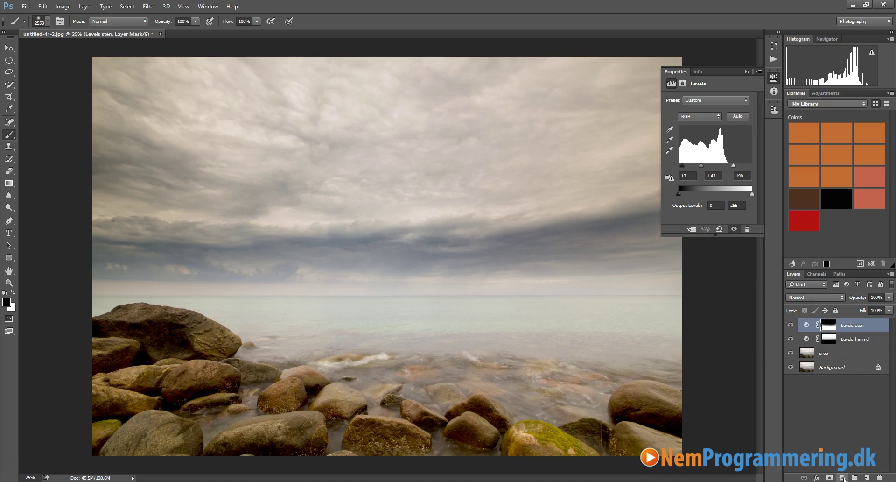
Add a top Levels layer with white input 216 and midtones 0.96, toggling it to compare.
left_click(842, 476)
left_click(822, 307)
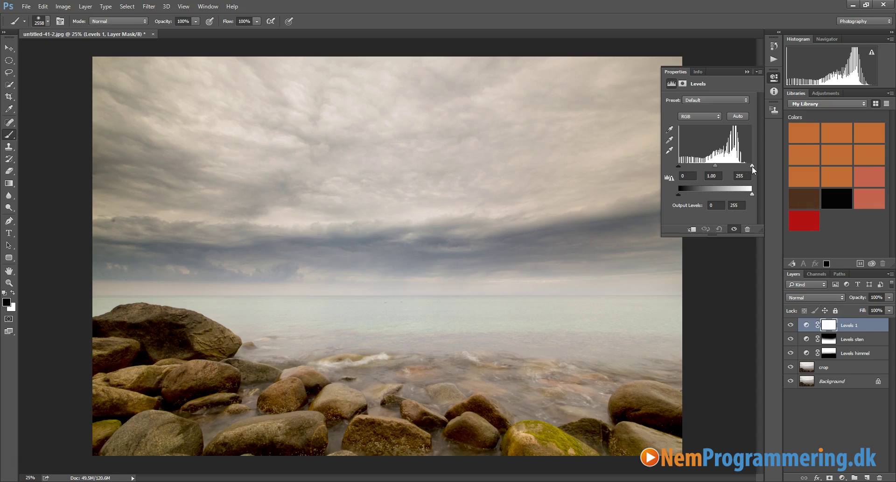
left_click_drag(751, 166, 743, 172)
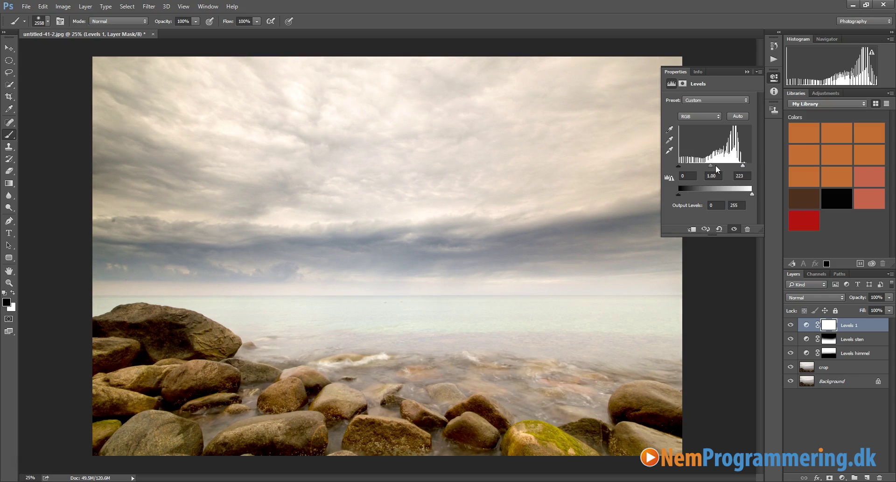
left_click_drag(711, 166, 714, 166)
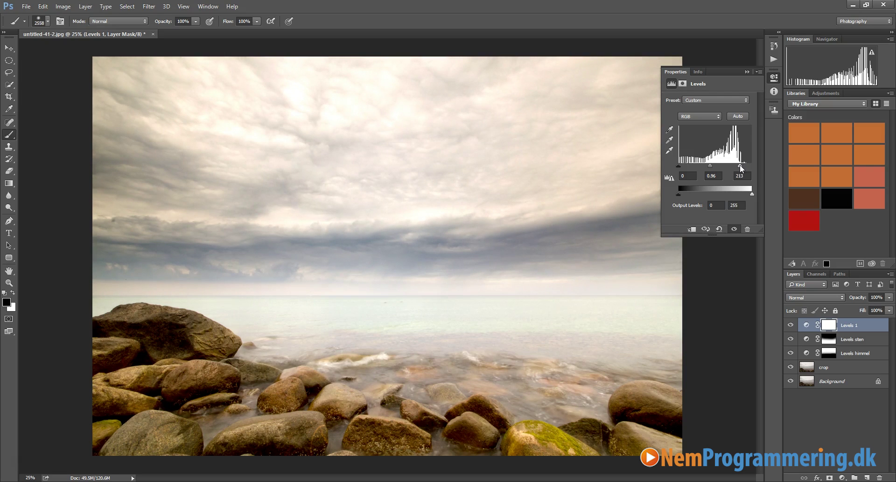
left_click_drag(740, 164, 740, 164)
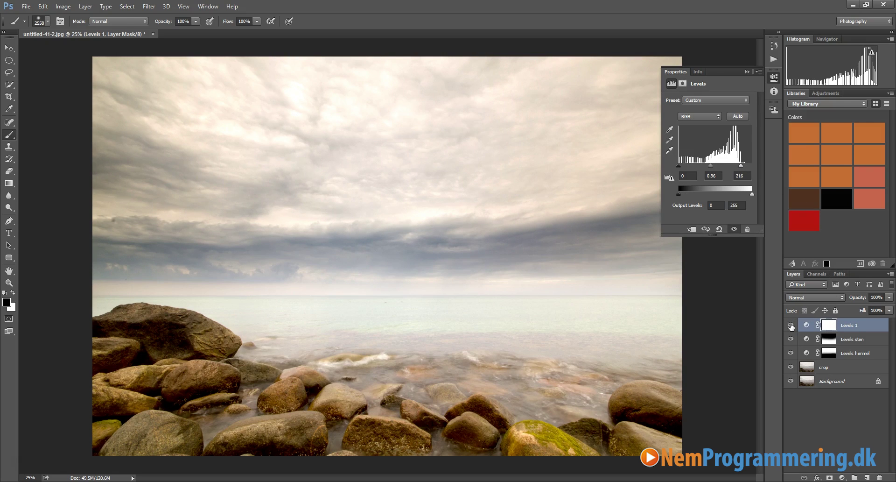
left_click(791, 325)
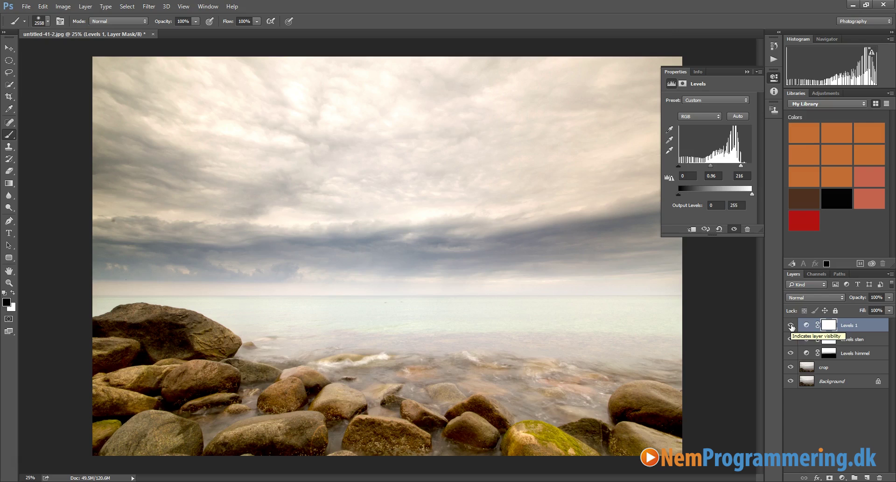
left_click(790, 325)
left_click(791, 326)
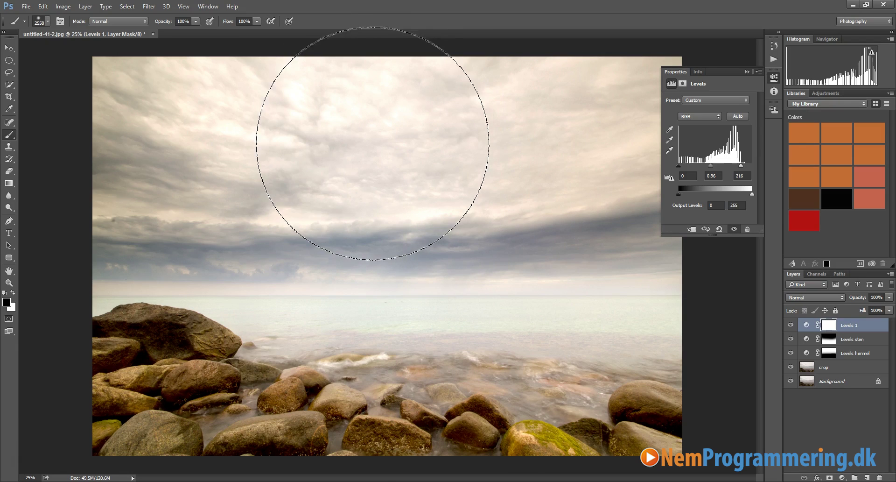
Paint the sky black on the Levels 1 mask with a soft 0% hardness brush.
left_click(829, 326)
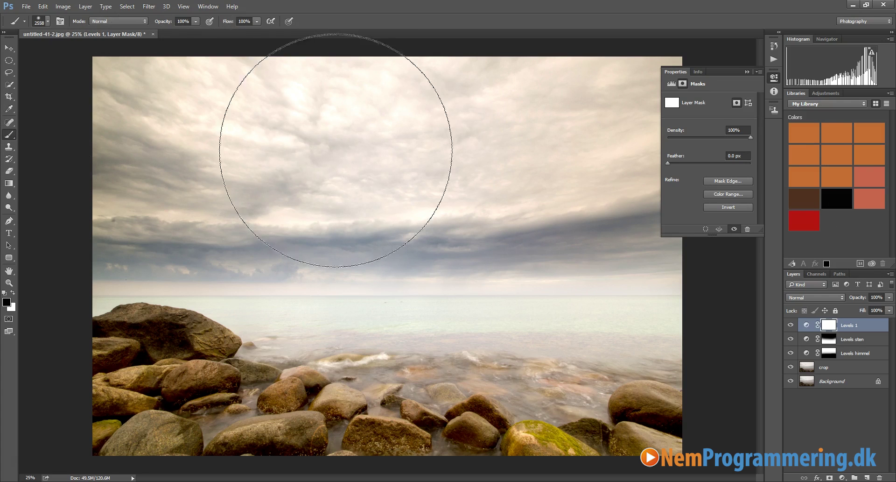
right_click(375, 159)
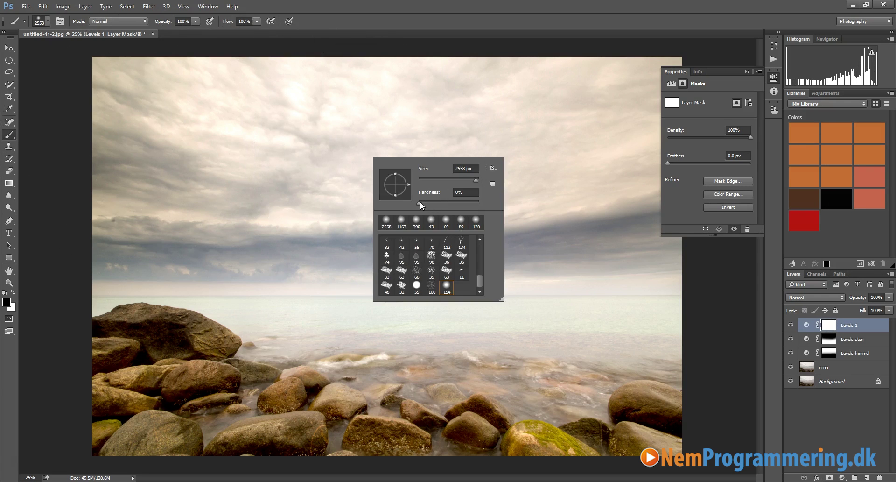
left_click(350, 121)
mouse_move(337, 127)
left_mouse_down()
mouse_move(480, 120)
mouse_move(400, 155)
mouse_move(358, 157)
mouse_move(314, 90)
mouse_move(468, 140)
mouse_move(518, 136)
mouse_move(286, 141)
left_mouse_up()
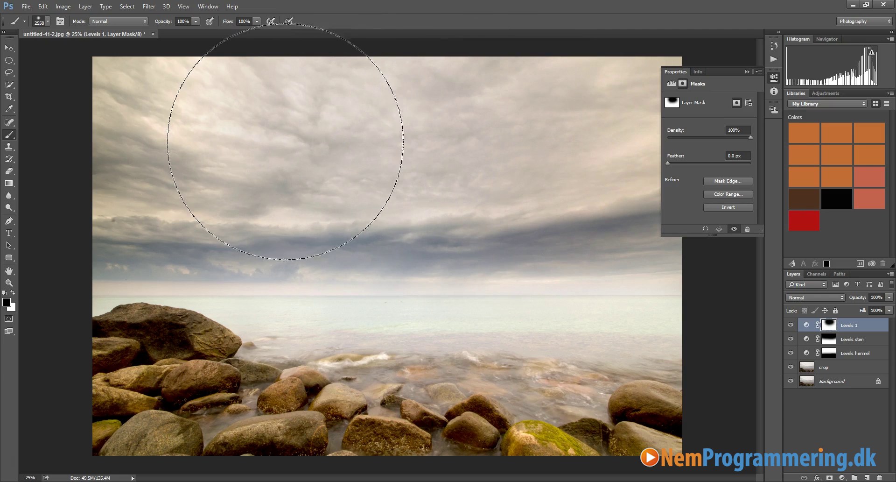
left_click(260, 120)
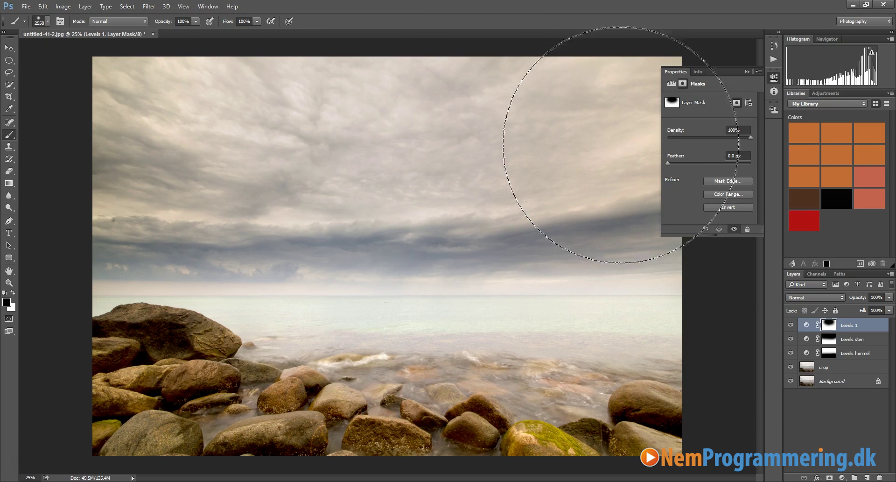
Lower the Levels 1 mask density to 74%.
left_click(671, 85)
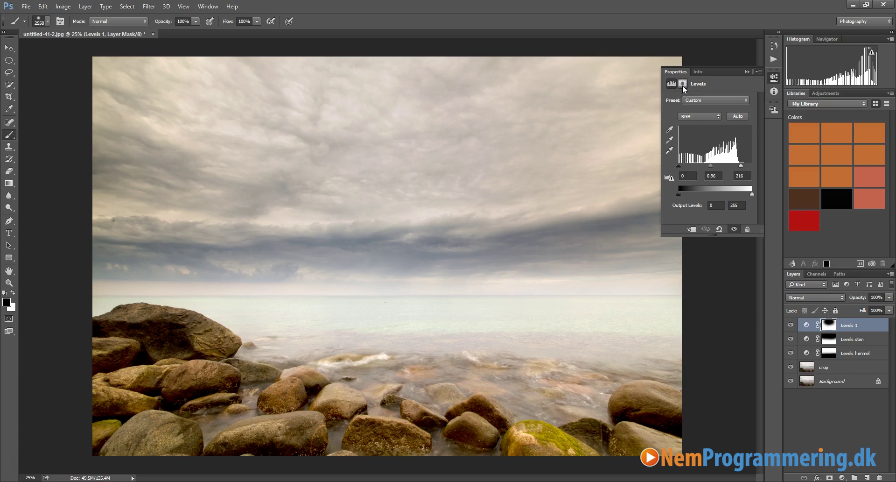
left_click(683, 84)
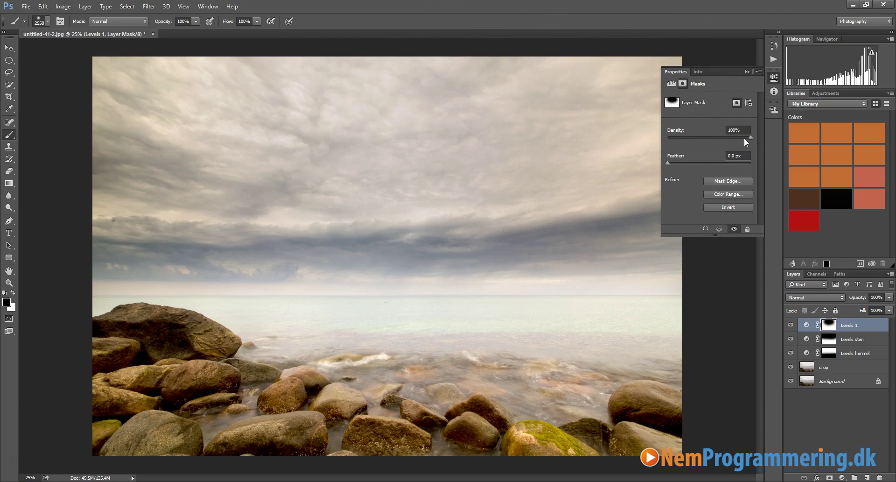
mouse_move(750, 137)
left_mouse_down()
mouse_move(721, 137)
mouse_move(729, 140)
left_mouse_up()
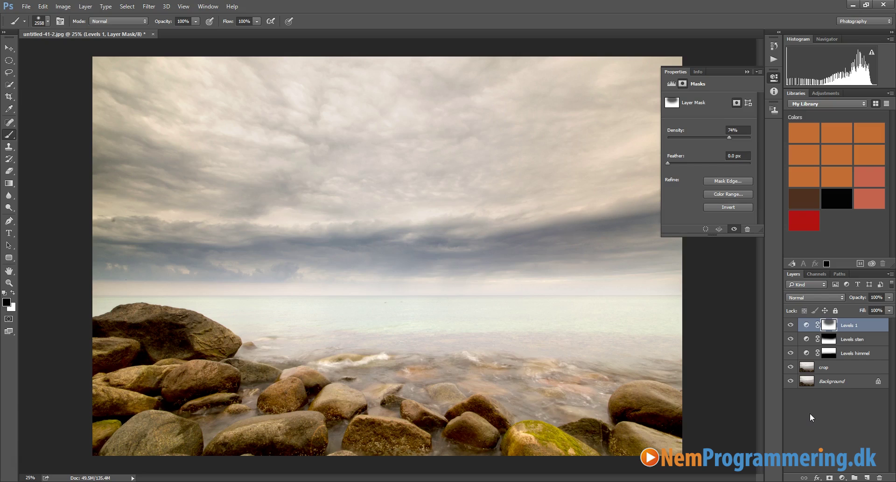
Rename Levels 1 to 'Levels hele billedet', then toggle its visibility to compare.
left_click(860, 327)
double_click(850, 325)
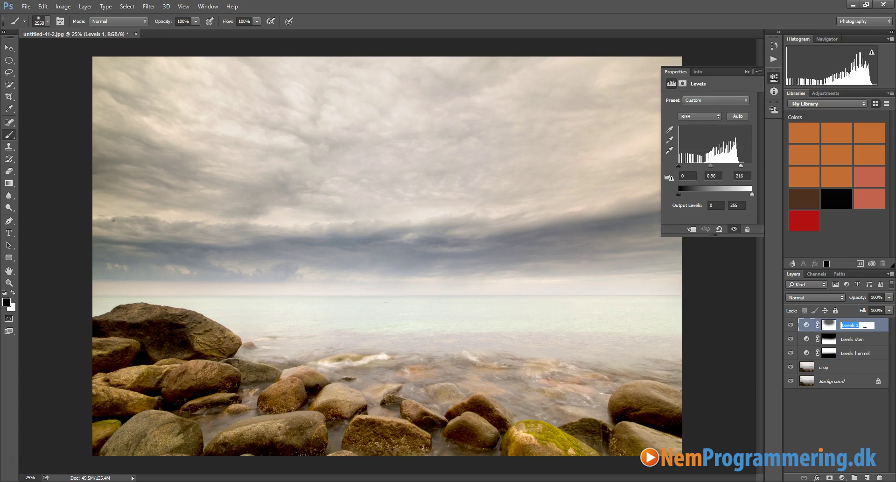
left_click(865, 325)
type("hele billedet")
left_click(839, 413)
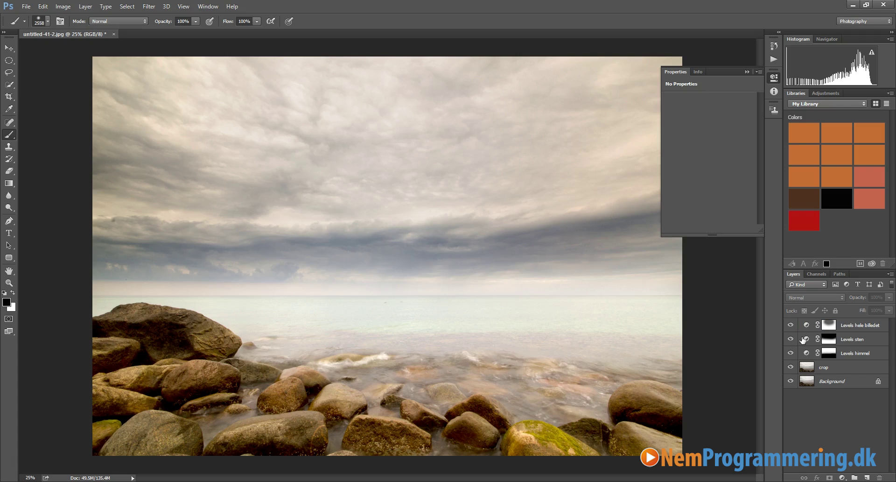
left_click(790, 325)
left_click(790, 324)
Add a Hue/Saturation layer and target Yellows by sampling the mossy stones.
left_click(842, 477)
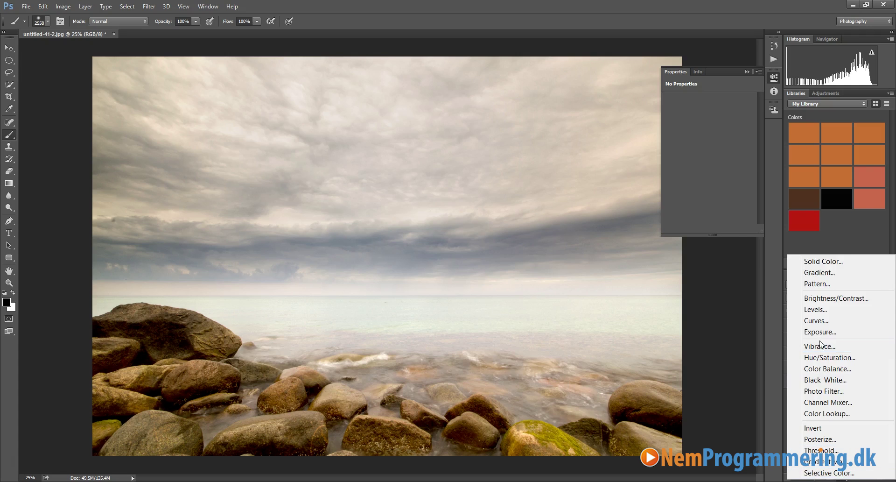
left_click(829, 358)
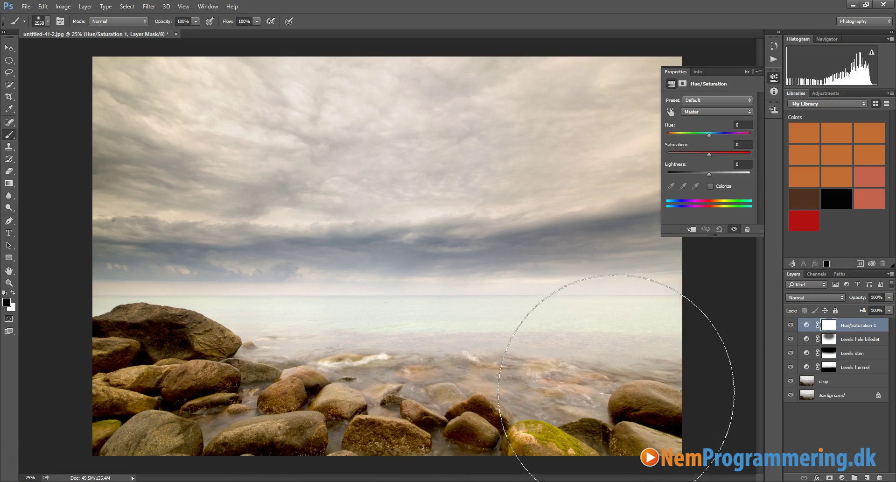
left_click(670, 111)
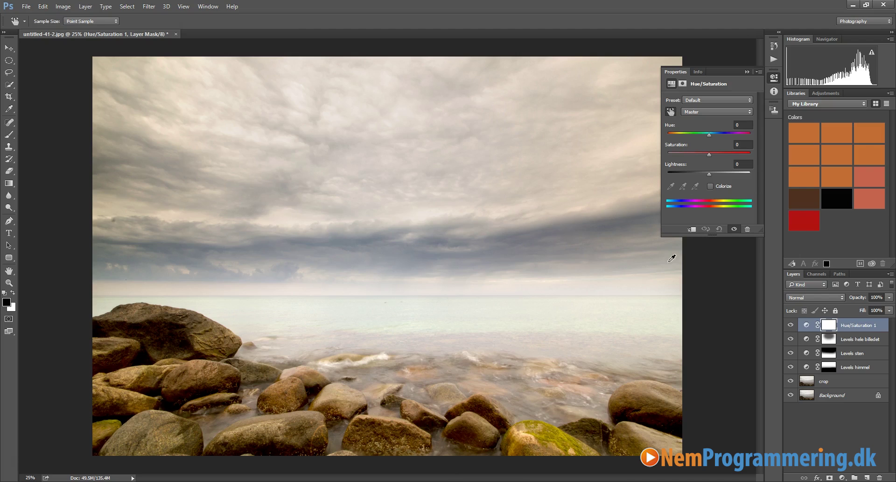
left_click(543, 423)
Set the Yellows saturation to -17 and lightness to +30.
left_click_drag(709, 153, 676, 154)
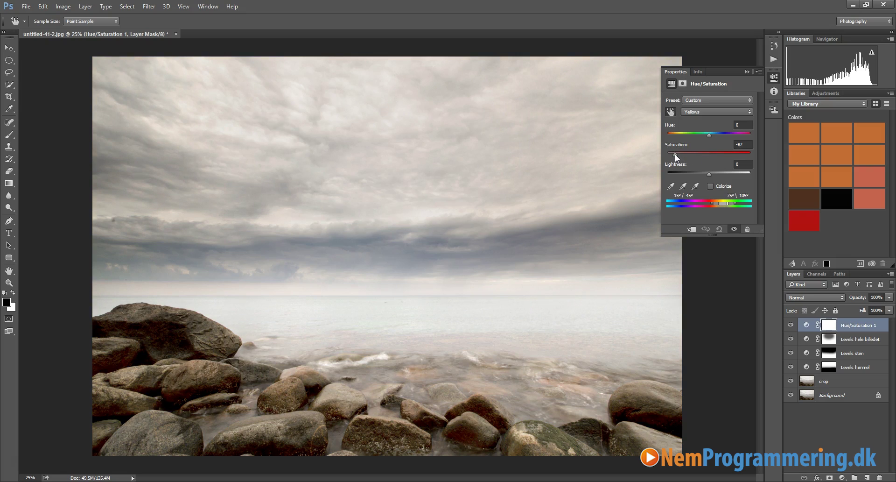
mouse_move(677, 153)
left_mouse_down()
mouse_move(685, 153)
mouse_move(661, 158)
left_mouse_up()
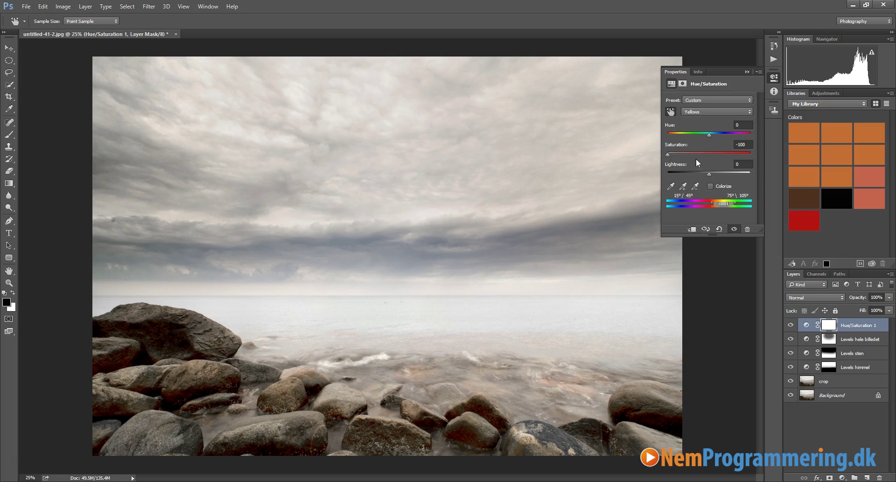
mouse_move(669, 156)
left_mouse_down()
mouse_move(725, 154)
mouse_move(698, 156)
left_mouse_up()
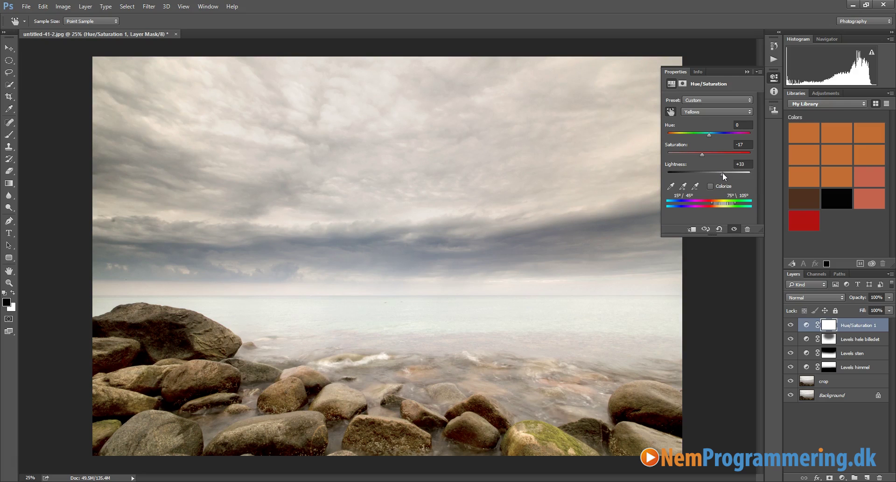
left_click_drag(721, 173, 722, 174)
Compare Hue/Saturation 1 on and off, set it to 80% opacity, and add a Vibrance layer.
left_click(791, 326)
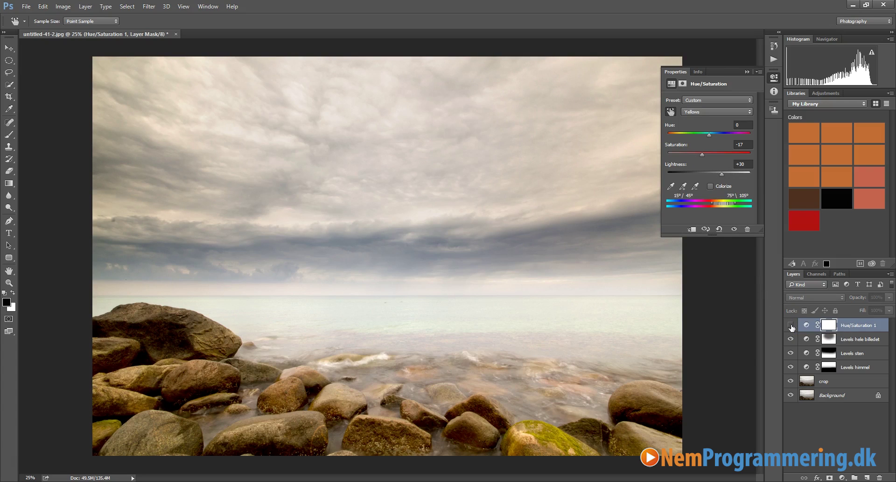
left_click(790, 326)
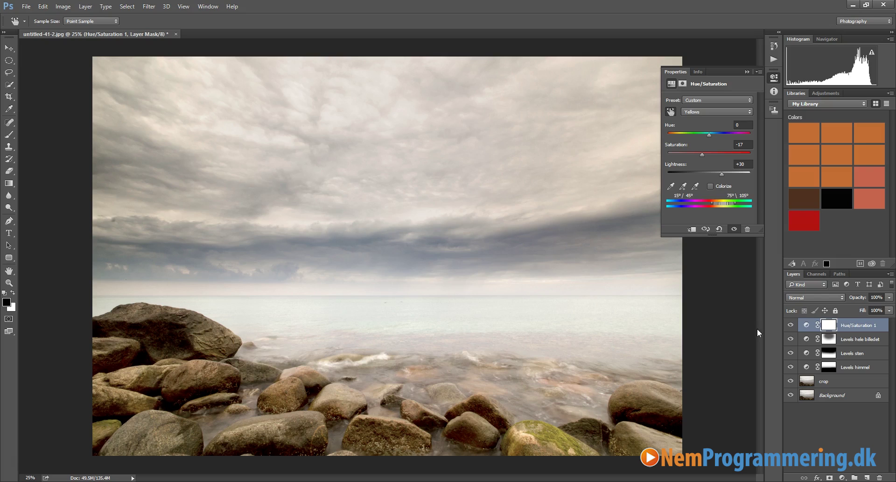
left_click(791, 325)
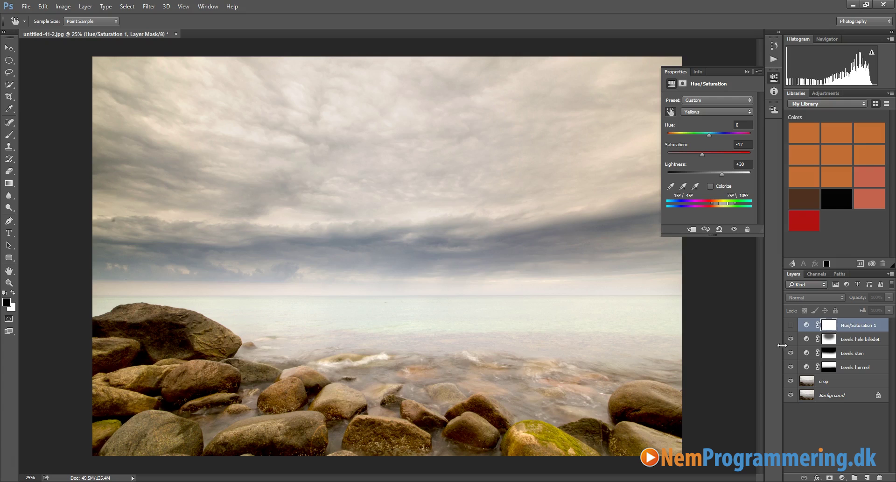
left_click(790, 325)
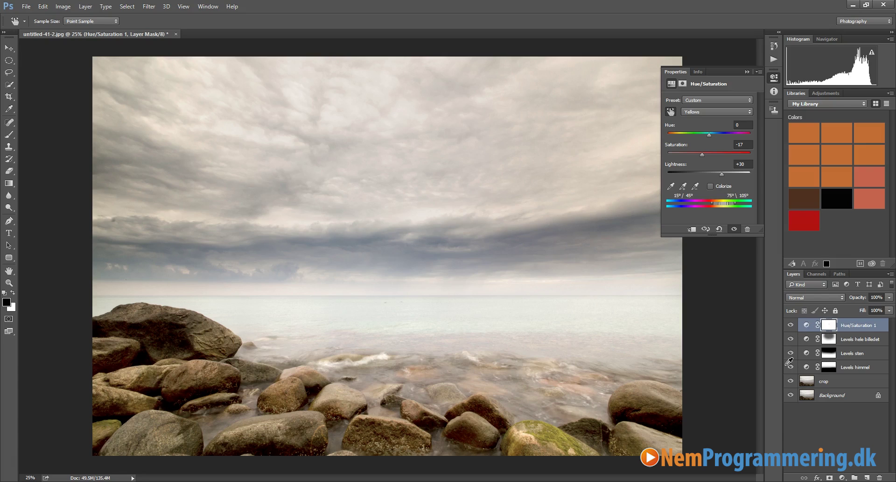
left_click(889, 310)
left_click_drag(877, 313, 880, 312)
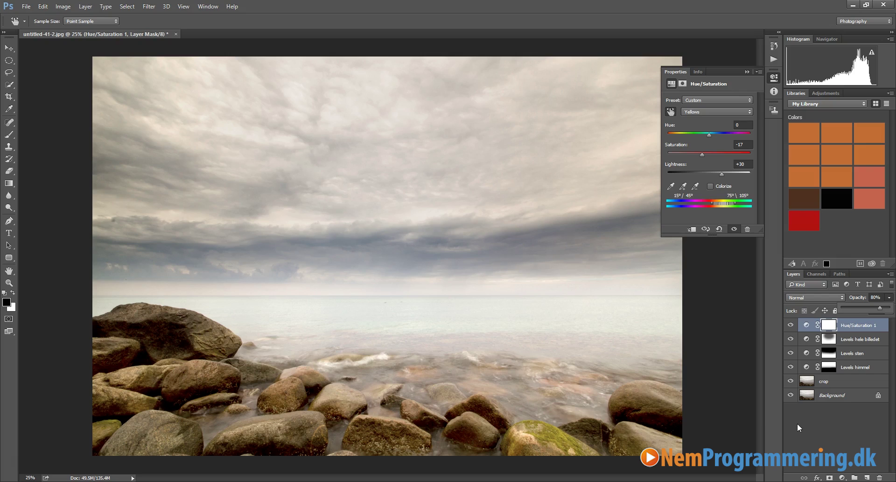
left_click(843, 478)
left_click(814, 343)
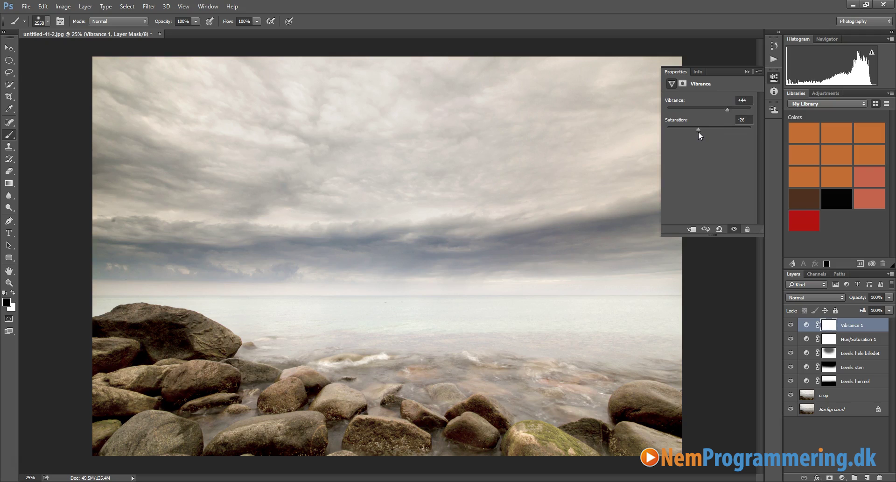
Set Vibrance 1 to saturation +24 and vibrance -63, toggling it to compare.
left_click_drag(703, 132, 703, 147)
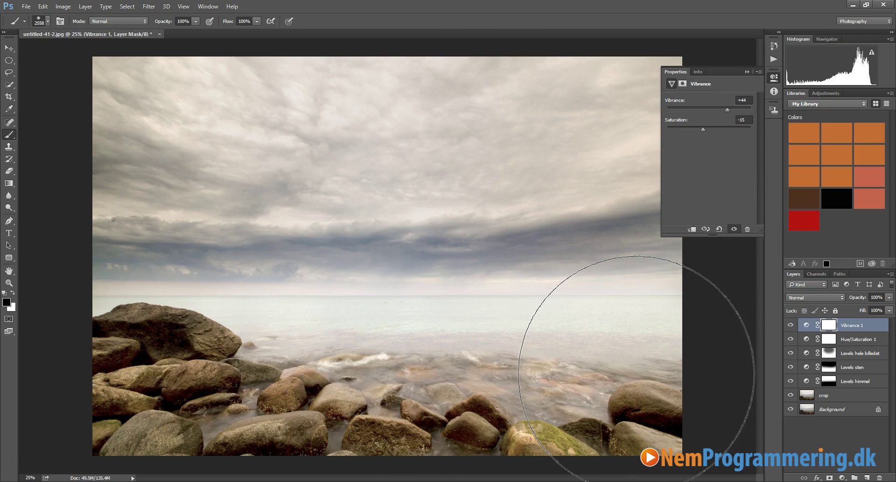
left_click(790, 326)
left_click(790, 325)
left_click(790, 325)
left_click(791, 325)
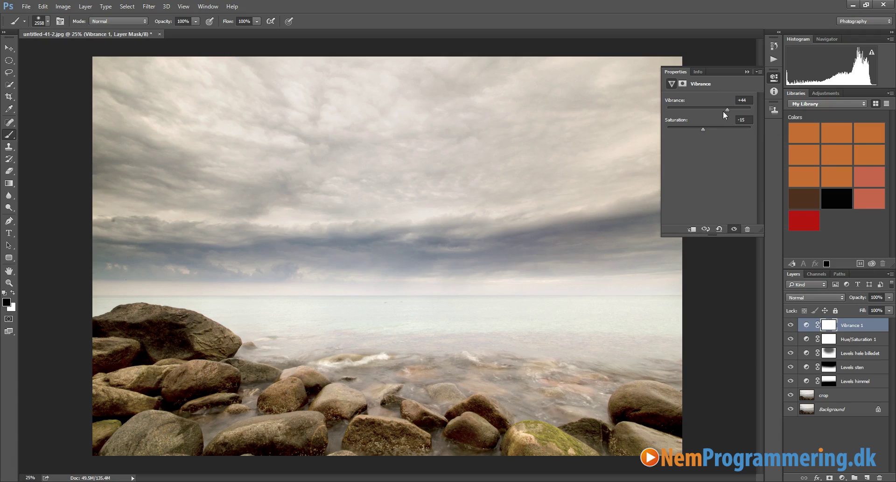
left_click_drag(704, 129, 711, 132)
left_click_drag(720, 128, 719, 128)
left_click_drag(726, 109, 699, 108)
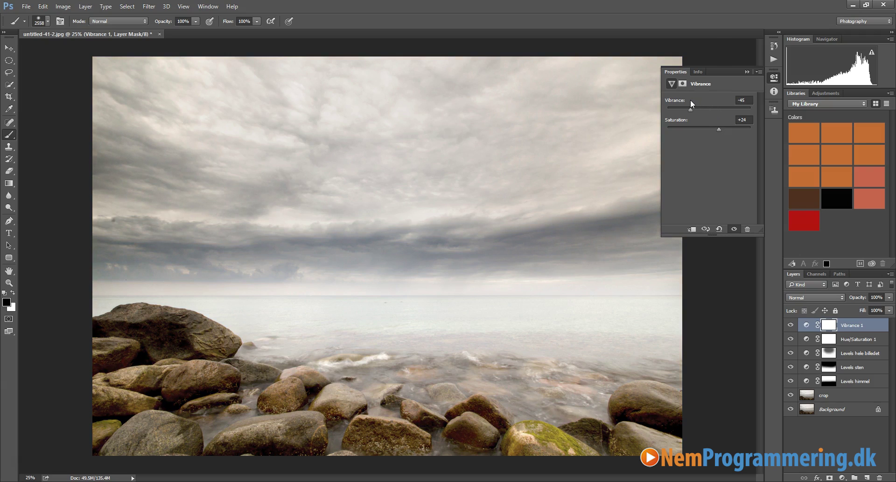
left_click_drag(682, 108, 682, 107)
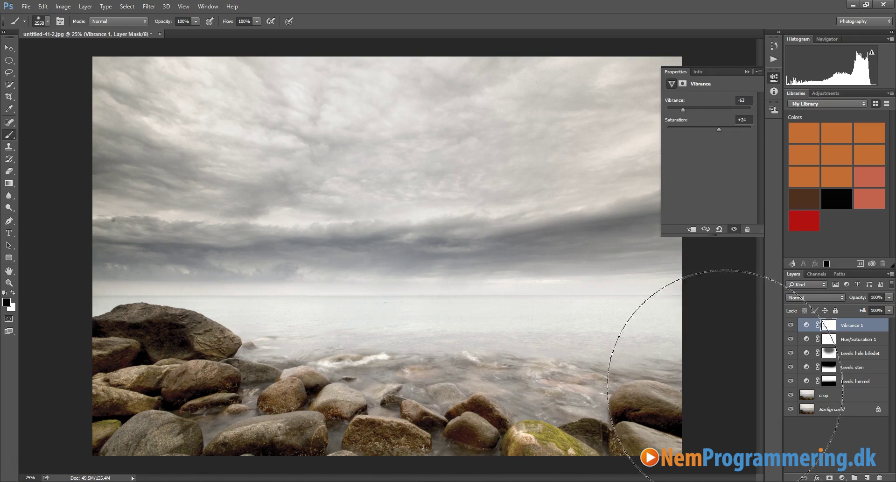
Toggle Vibrance 1 on and off to compare its effect.
left_click(790, 325)
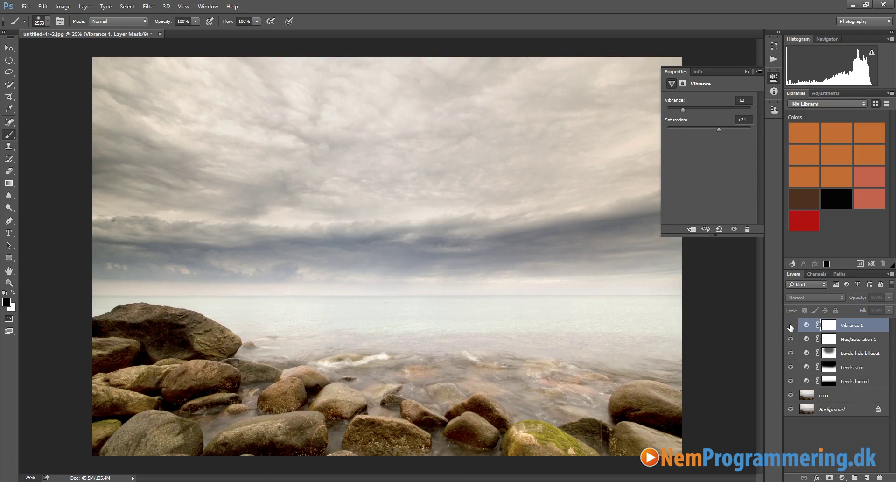
left_click(790, 325)
left_click(790, 326)
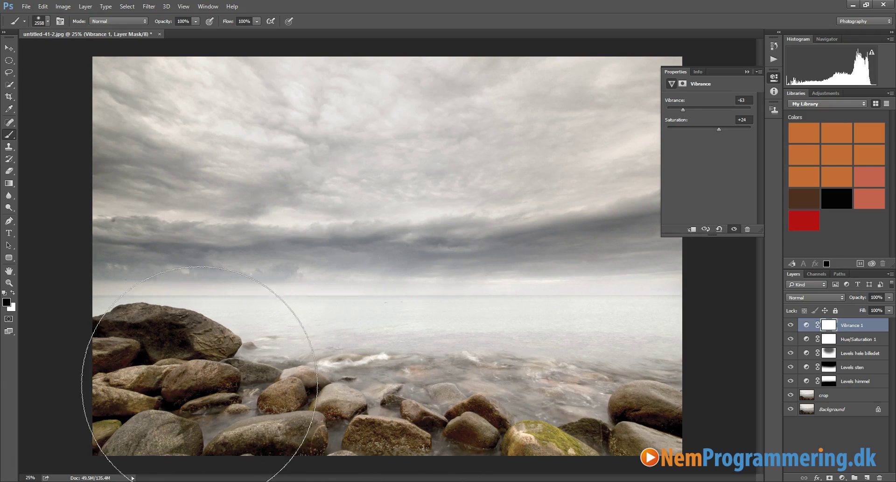
left_click(790, 325)
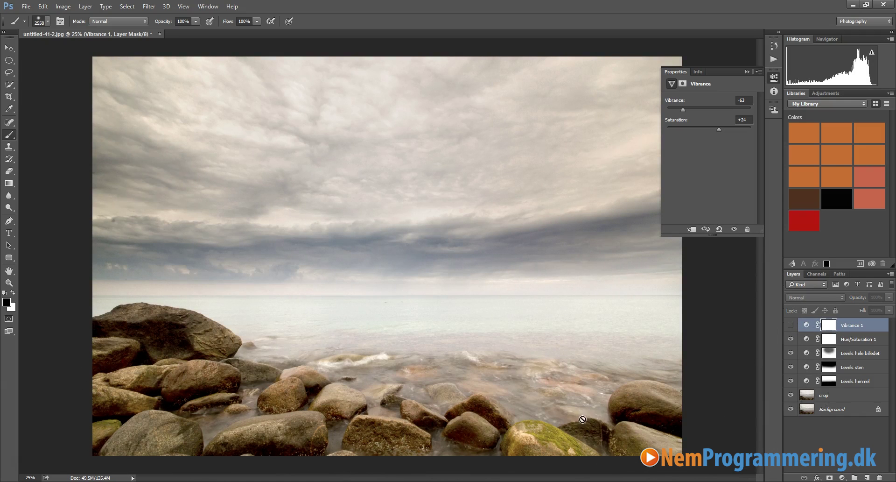
left_click(790, 325)
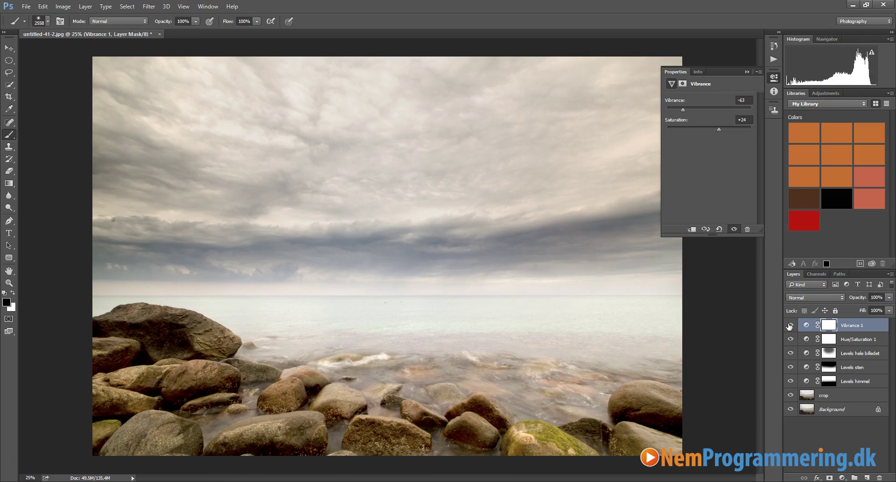
Lower Vibrance 1 opacity to 68% and target the adjustment instead of its mask.
left_click(889, 310)
left_click_drag(891, 310, 848, 310)
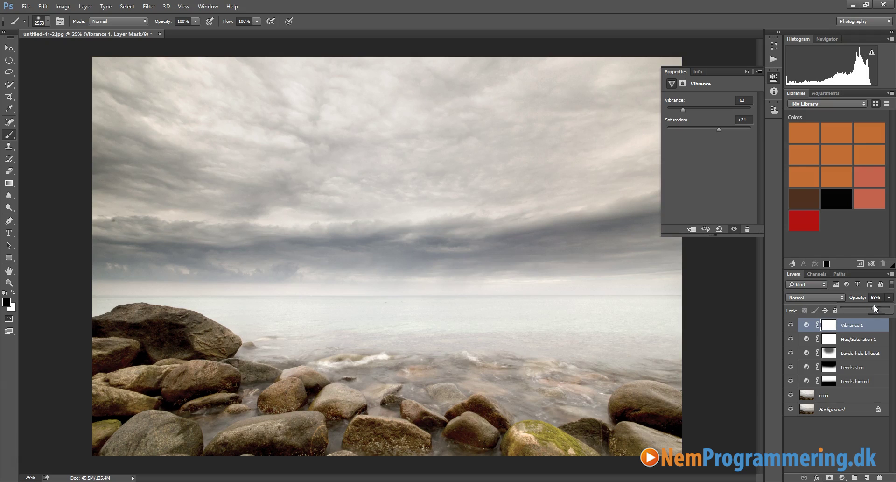
left_click(849, 327, "ctrl")
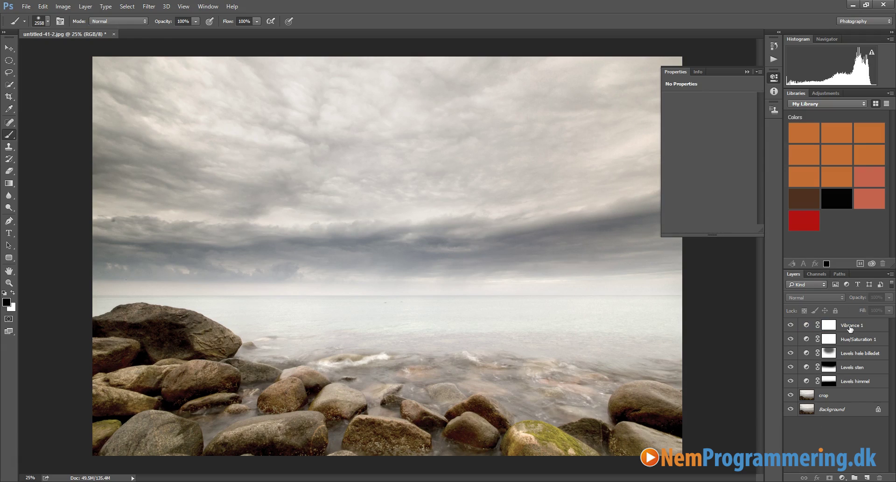
left_click(849, 328)
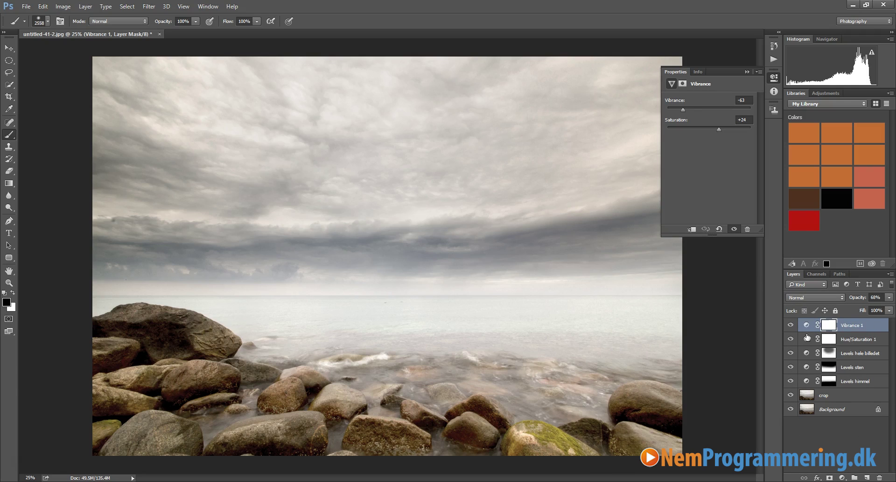
left_click(872, 326)
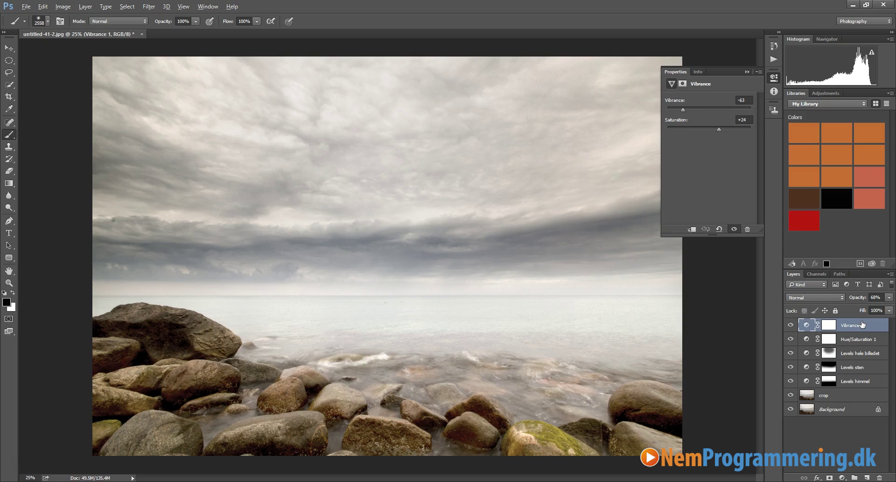
Stamp visible layers into a new top layer named 'vignette', then open the Filter menu.
key("ctrl+shift+alt+e")
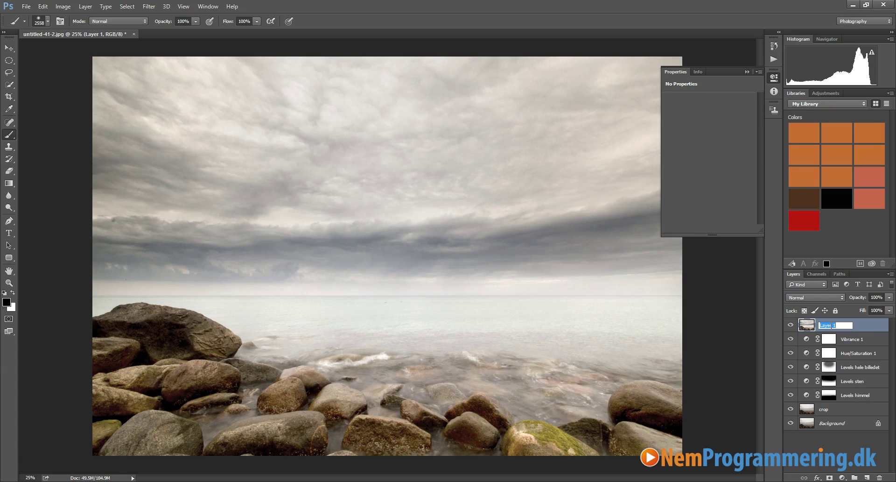
type("vignette")
left_click(863, 326)
left_click(150, 7)
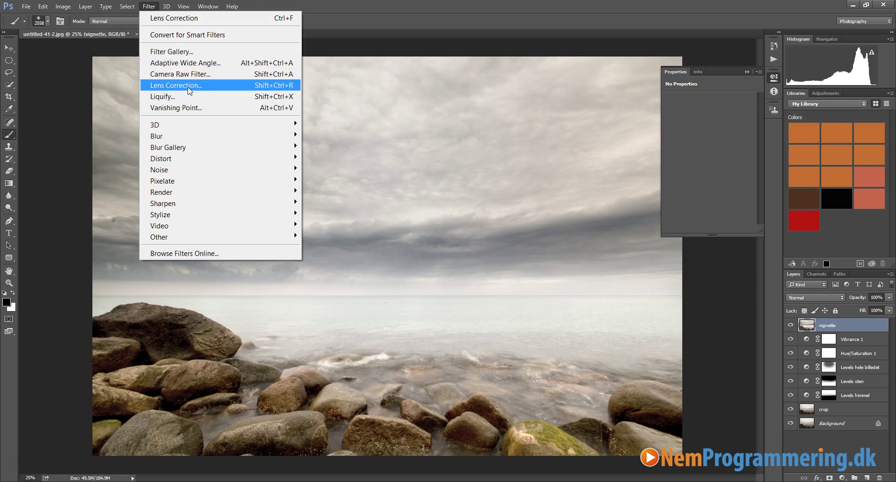
Add a Lens Correction custom vignette with Amount -58 and a fine-tuned midpoint.
left_click(206, 89)
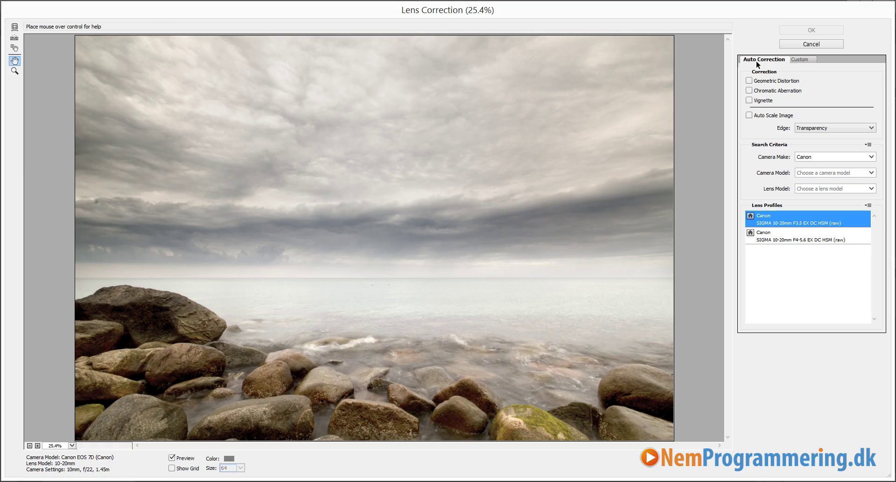
left_click(801, 59)
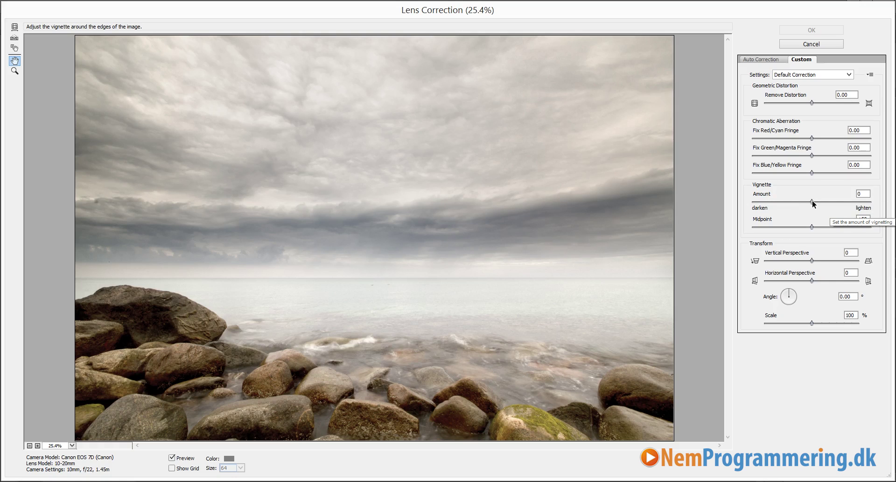
left_click_drag(811, 200, 757, 203)
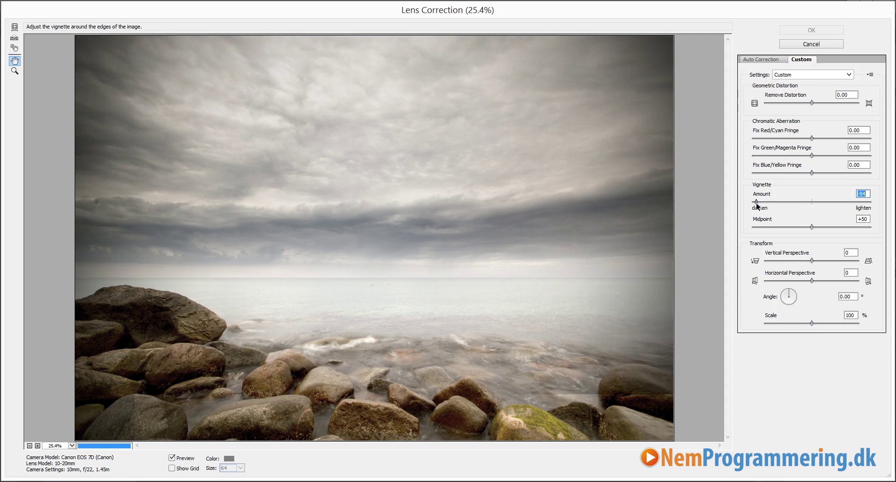
mouse_move(758, 205)
left_mouse_down()
mouse_move(845, 207)
mouse_move(745, 209)
left_mouse_up()
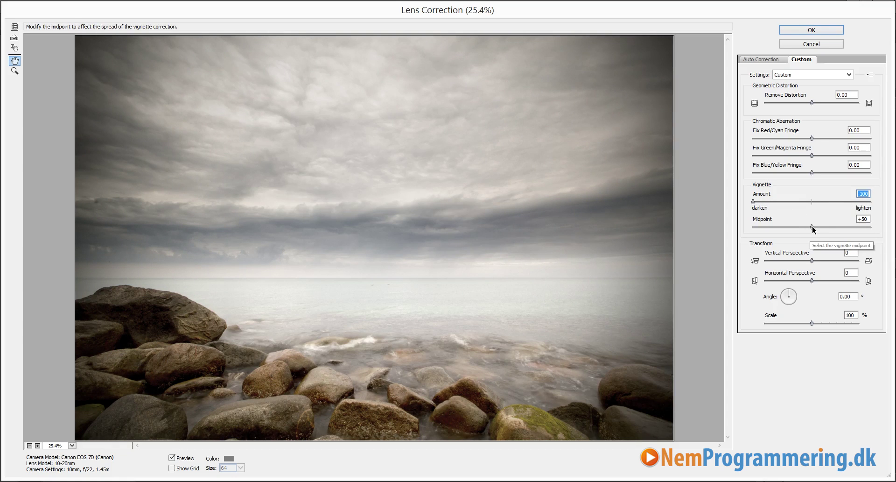
left_click_drag(812, 226, 753, 227)
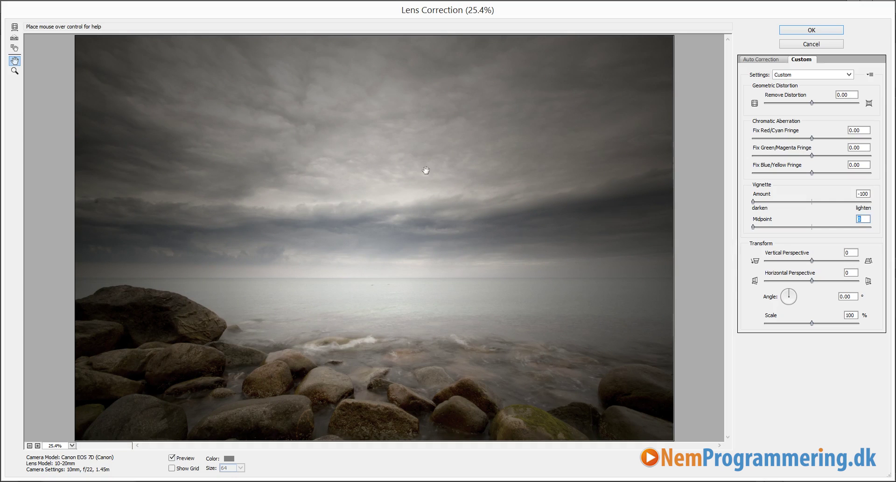
mouse_move(753, 227)
left_mouse_down()
mouse_move(869, 223)
mouse_move(836, 234)
mouse_move(844, 228)
left_mouse_up()
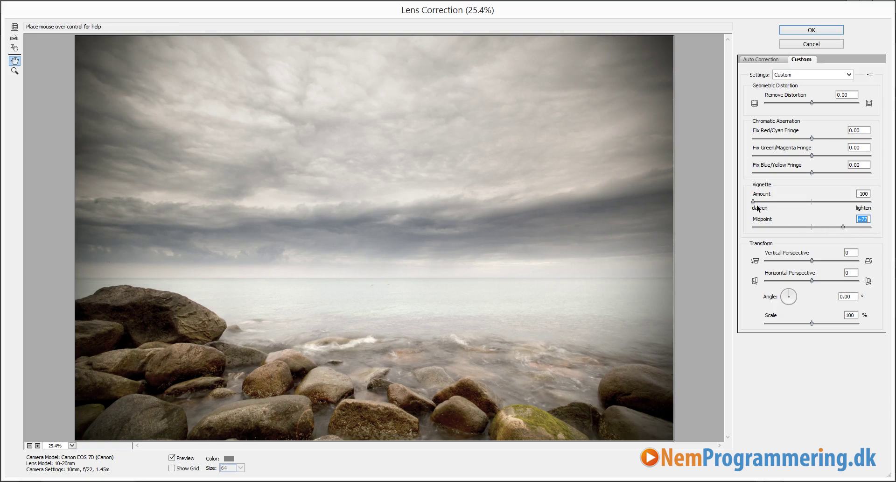
mouse_move(753, 201)
left_mouse_down()
mouse_move(768, 204)
mouse_move(750, 204)
left_mouse_up()
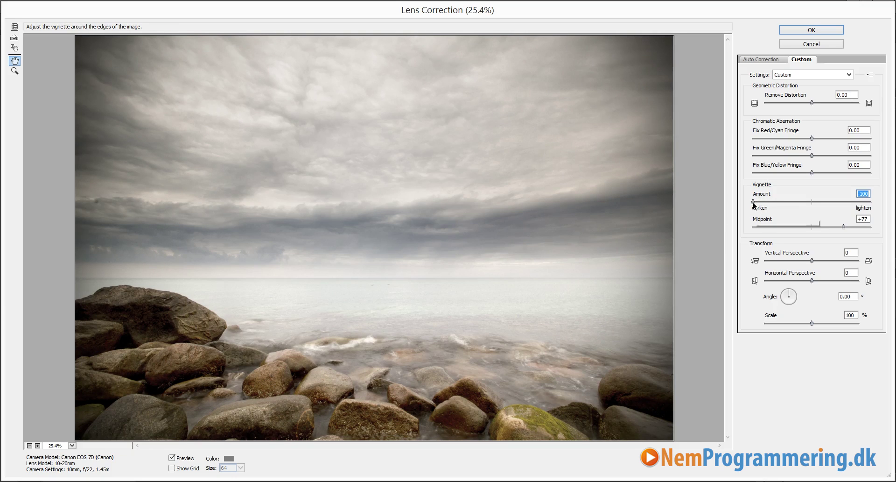
left_click_drag(753, 201, 777, 199)
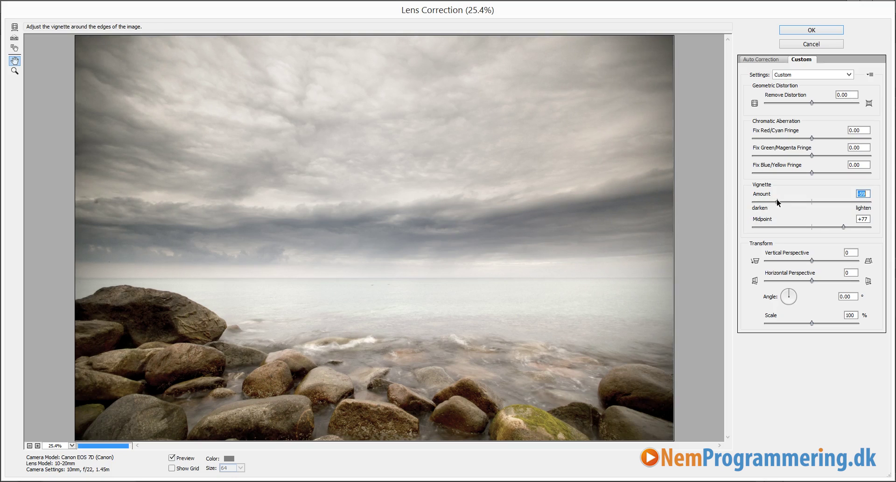
left_click_drag(844, 227, 834, 227)
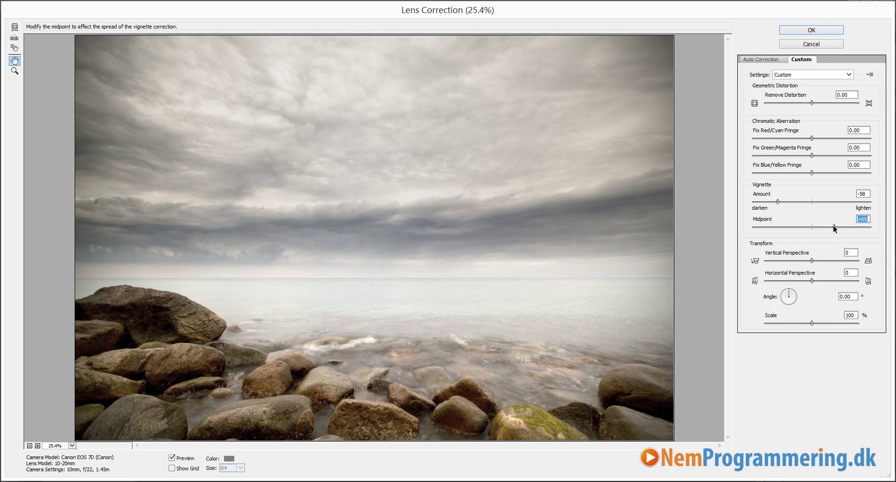
Apply the vignette, compare the layer on and off, and lower its opacity to 83%.
left_click(819, 29)
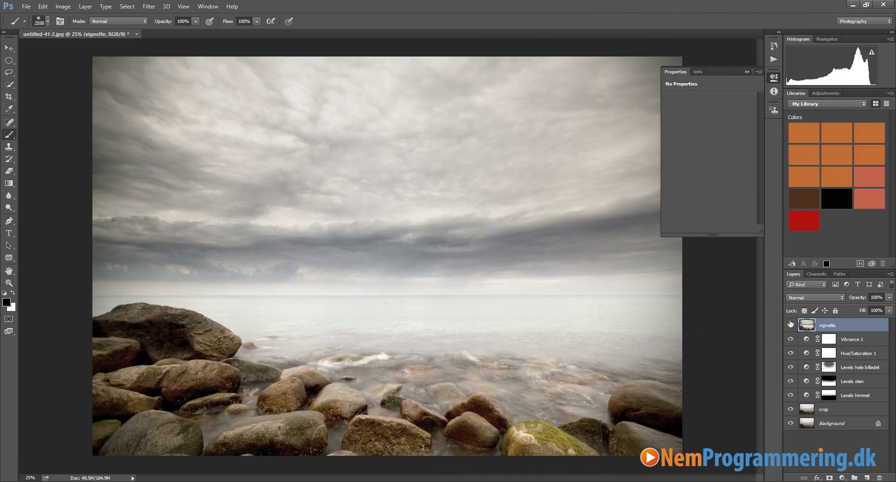
left_click(747, 71)
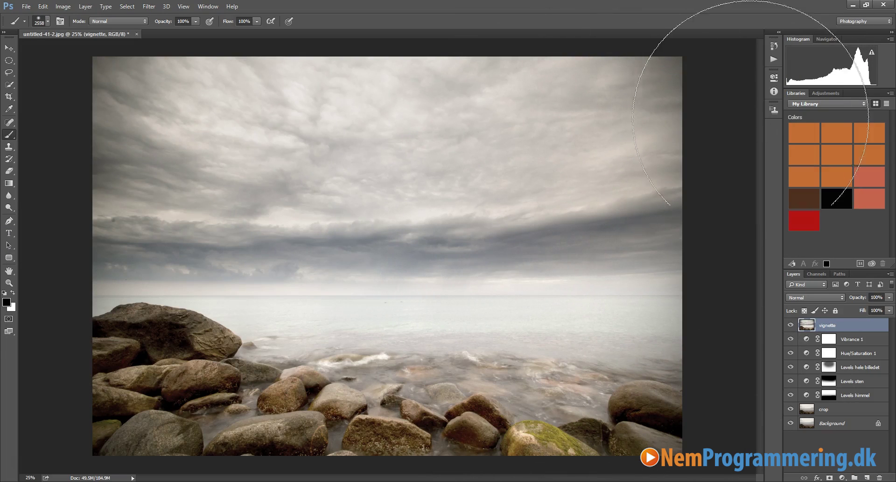
left_click(790, 325)
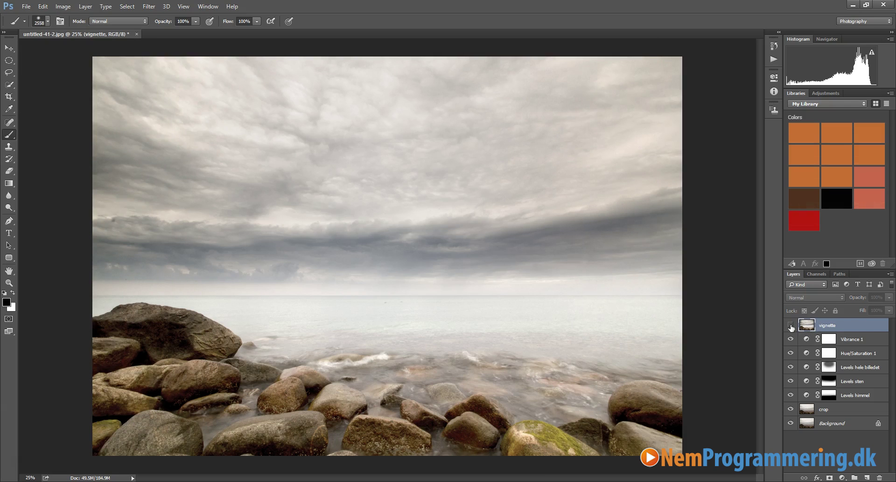
left_click(791, 325)
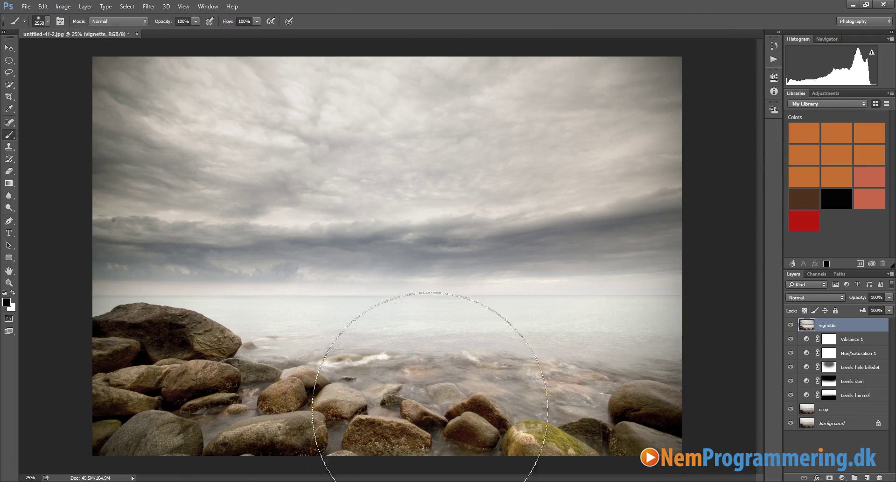
left_click(790, 325)
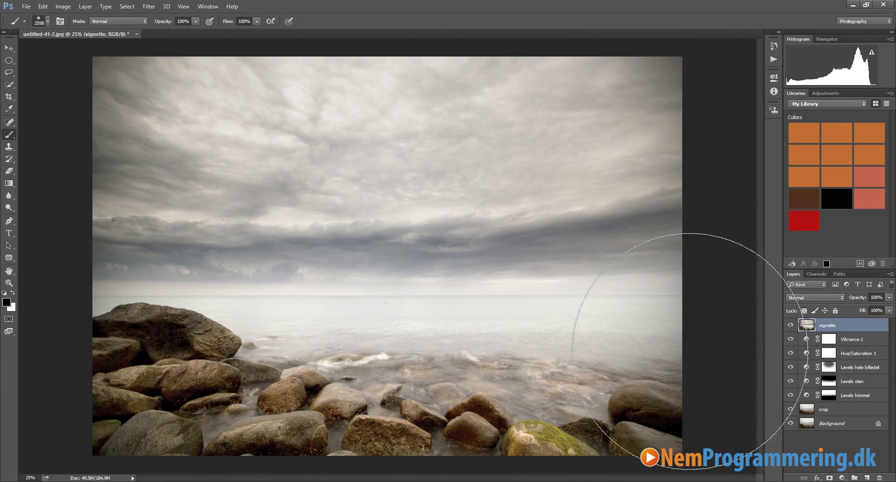
left_click_drag(889, 297, 882, 310)
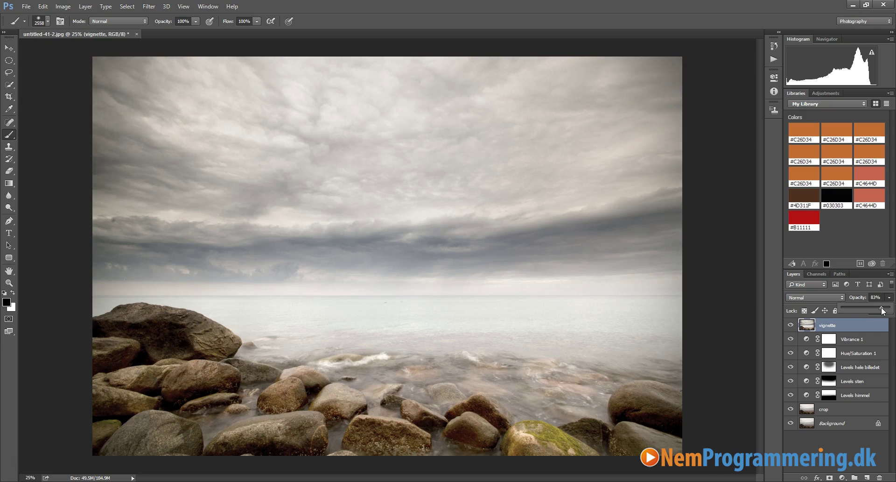
left_click(772, 306)
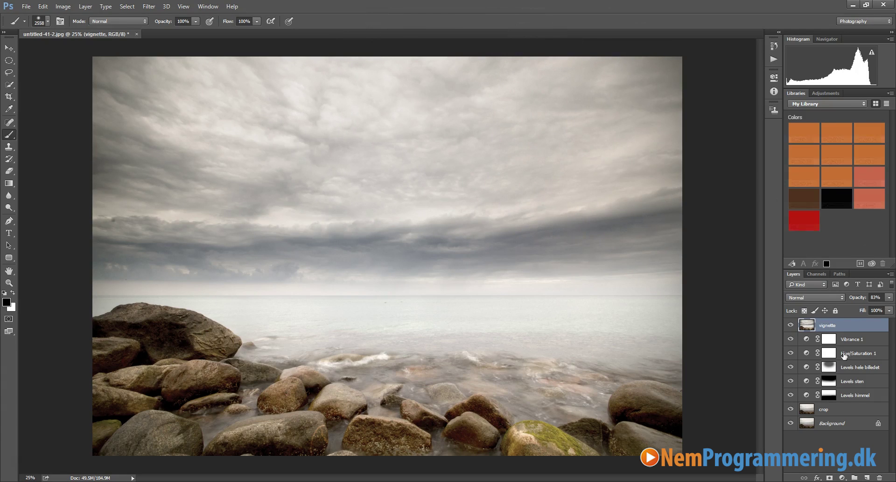
Create a new top layer named 'gradient'.
left_click(867, 476)
double_click(827, 325)
type("gradient")
key("Return")
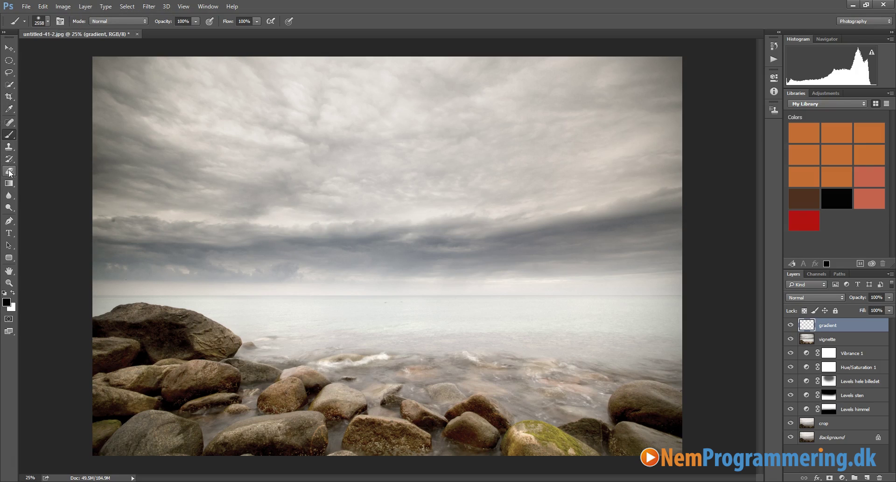
Draw a dark gradient down from the sky's top and lower the layer to roughly 25% opacity.
left_click(10, 186)
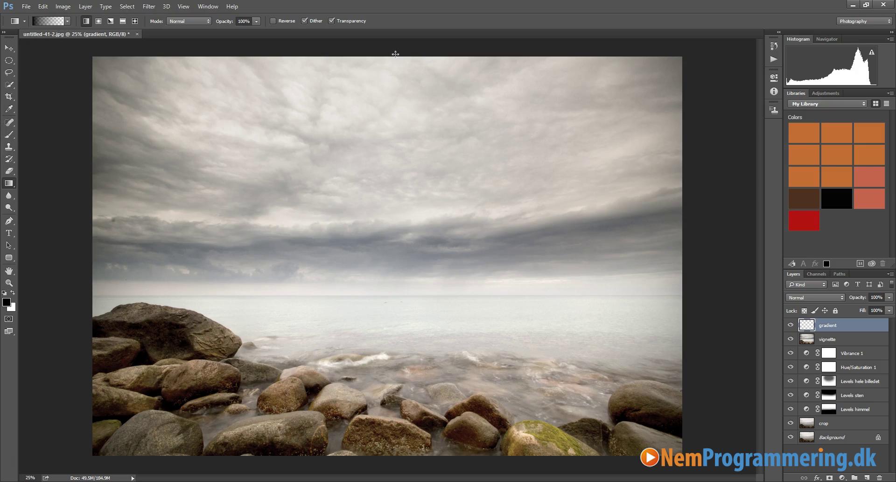
left_click_drag(396, 52, 394, 236)
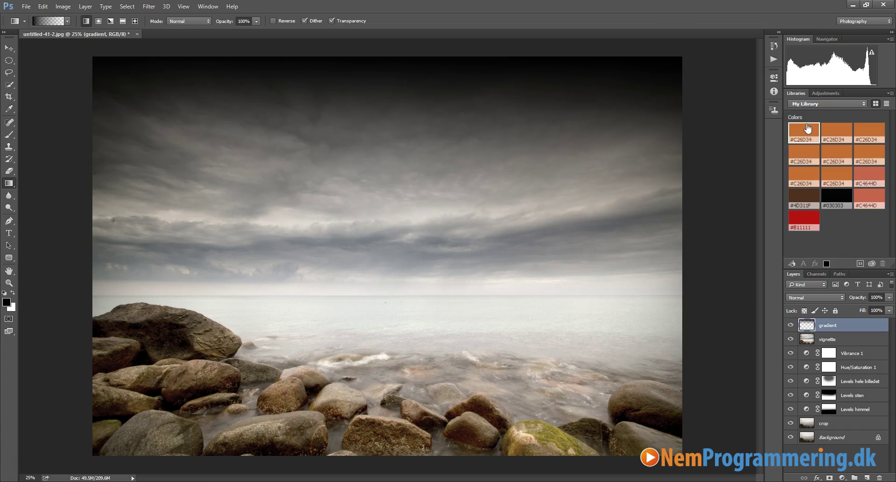
left_click(890, 298)
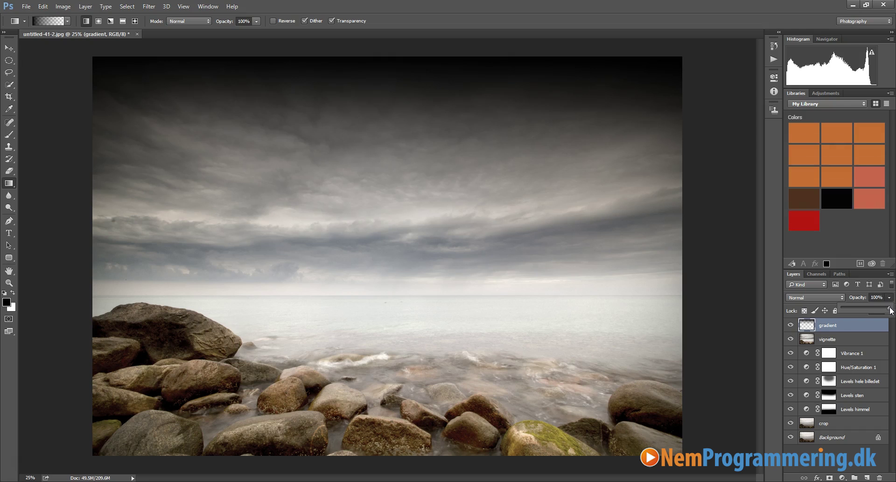
left_click_drag(889, 308, 855, 310)
Compare the sky with and without the gradient and reduce its opacity to 14%.
left_click(790, 325)
left_click(790, 325)
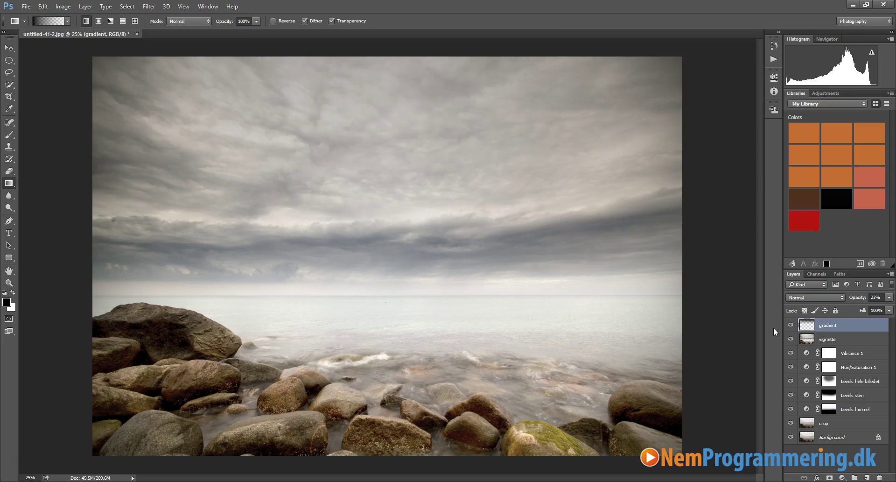
left_click(790, 325)
left_click(889, 298)
left_click_drag(853, 307, 850, 307)
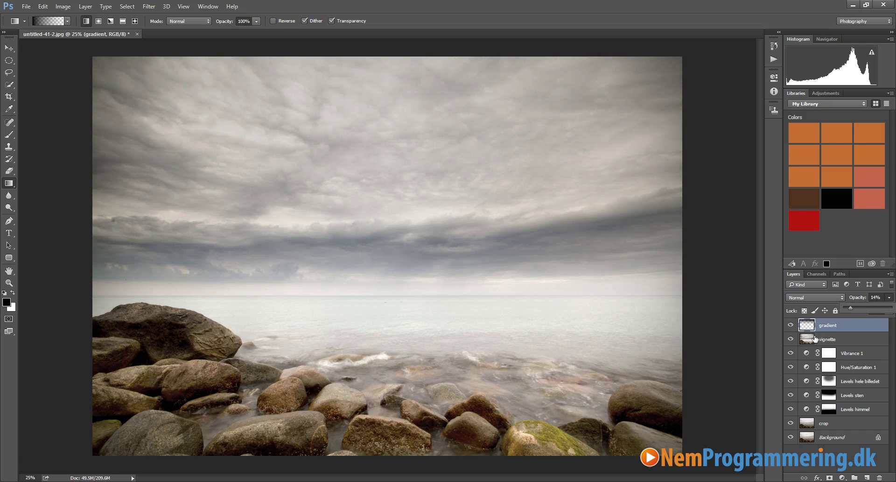
left_click(791, 325)
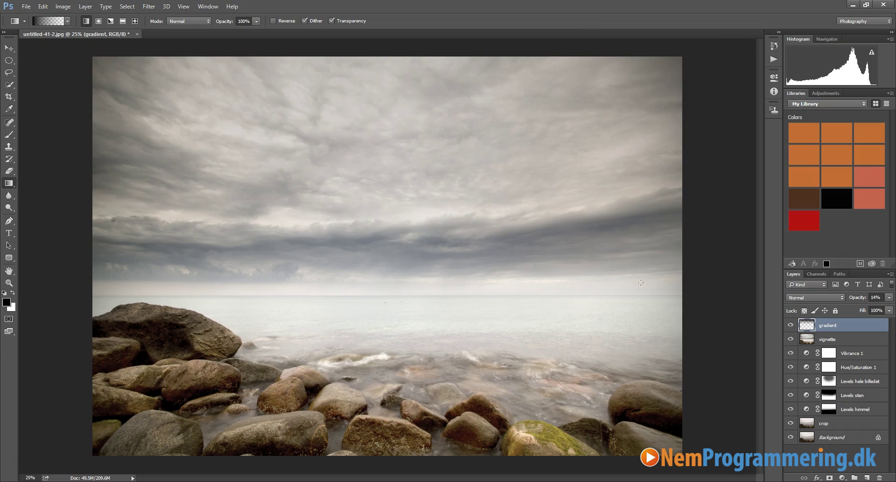
left_click(789, 437, "alt")
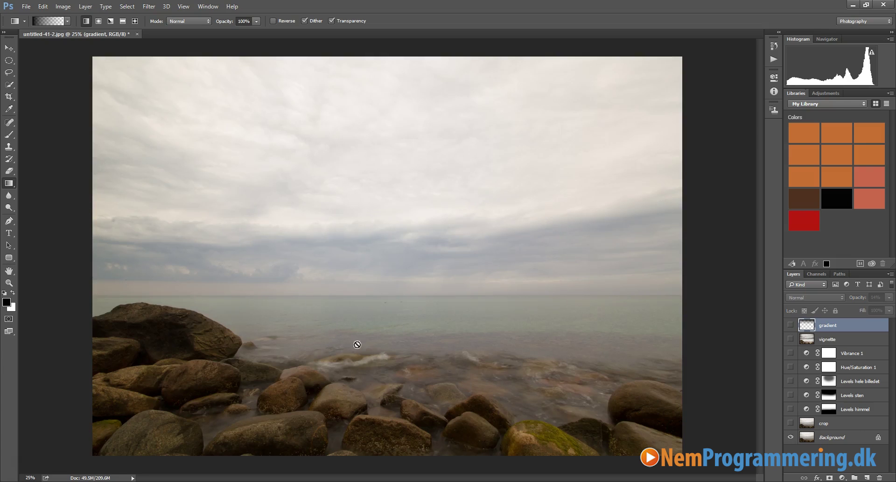
key("alt")
left_click(791, 437, "alt")
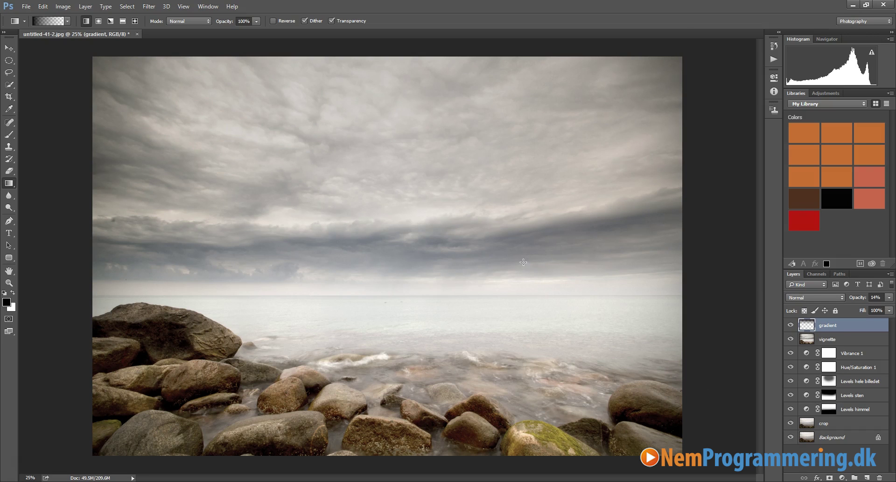